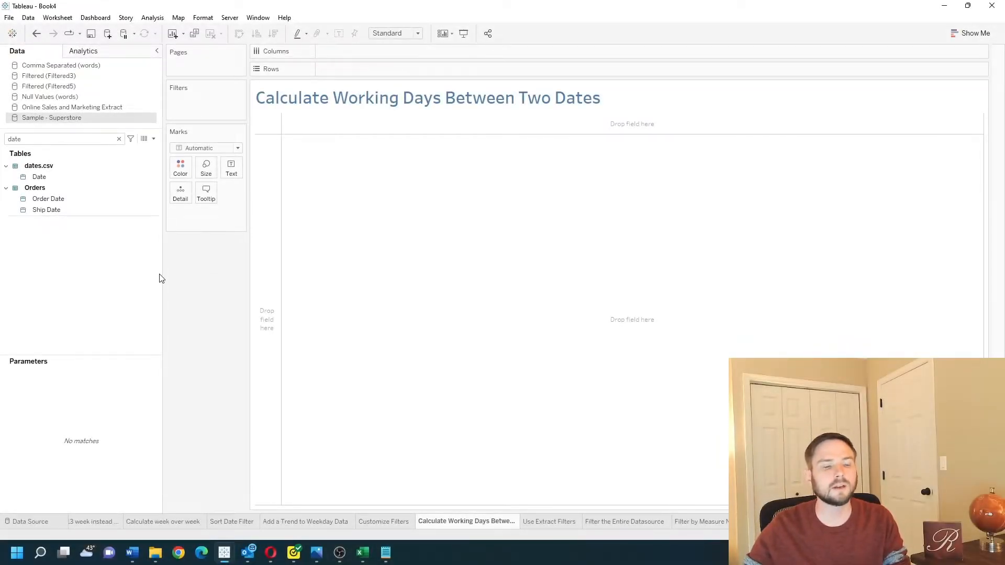
# - Create a parameter named Start Date with the data type Date
pyautogui.click(154, 139)
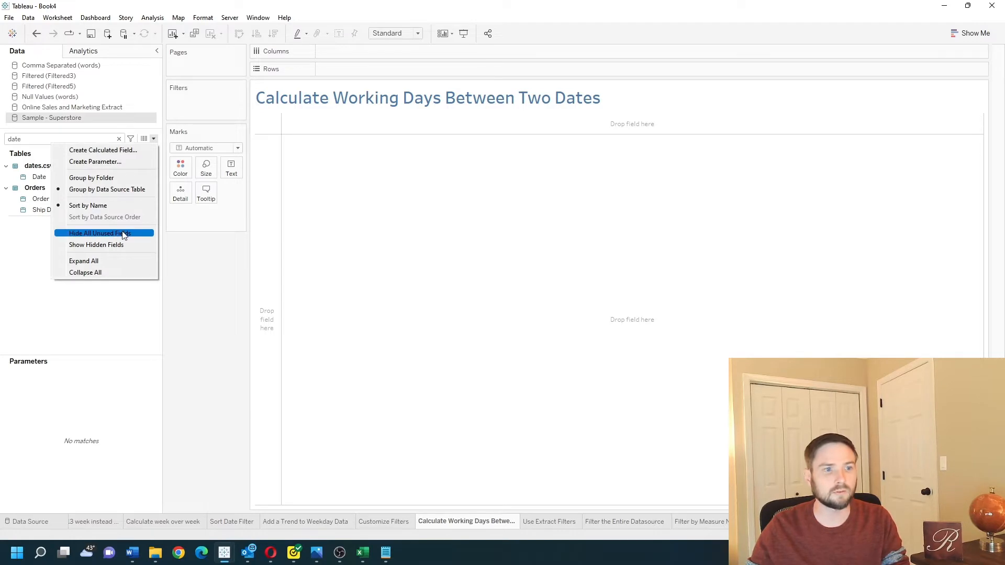
pyautogui.click(122, 162)
pyautogui.write('Star')
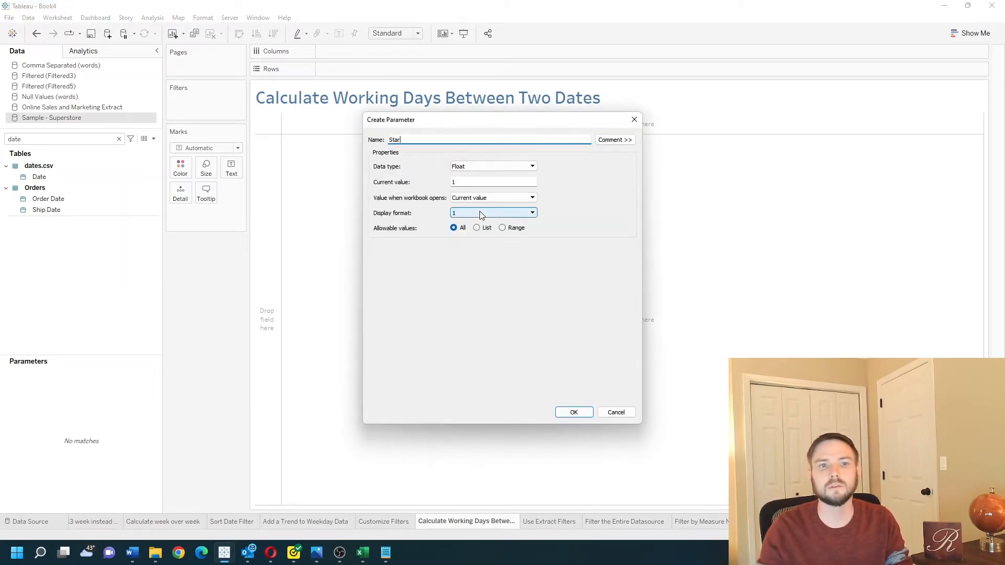
pyautogui.write('t Date')
pyautogui.click(473, 167)
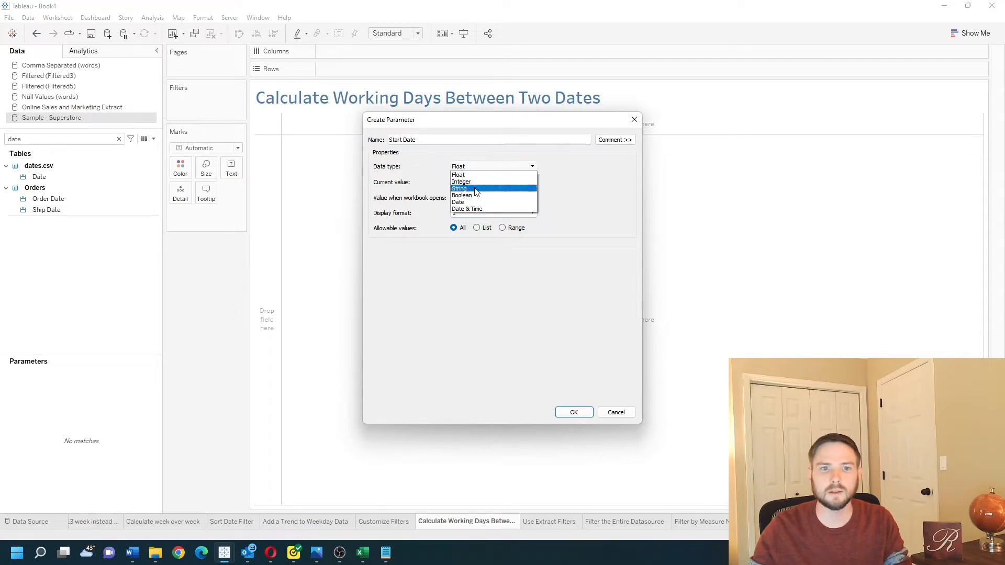
pyautogui.click(473, 202)
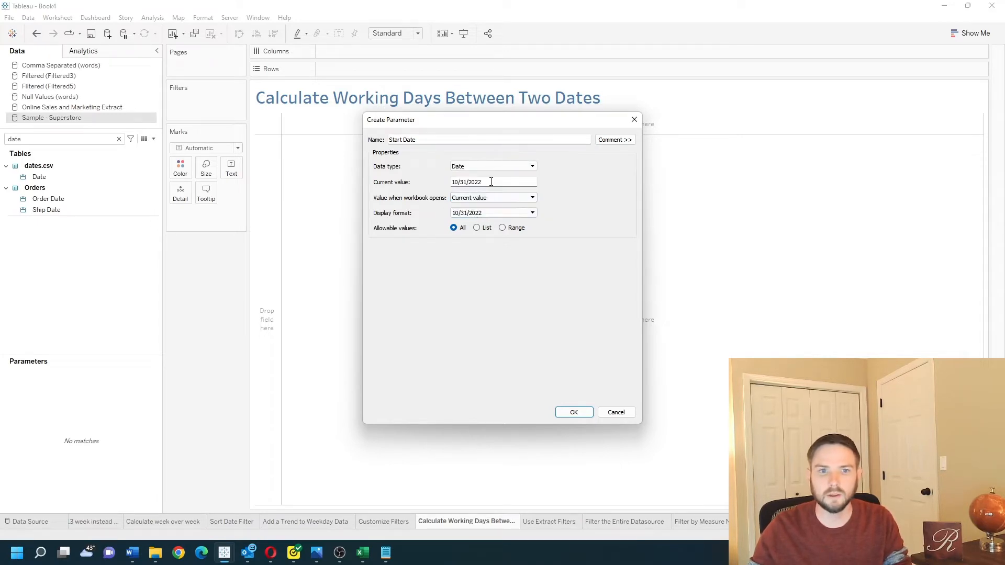
# - Set the Start Date parameter's current value to 12/1/2022 and save the parameter
pyautogui.click(458, 182)
pyautogui.write('12/')
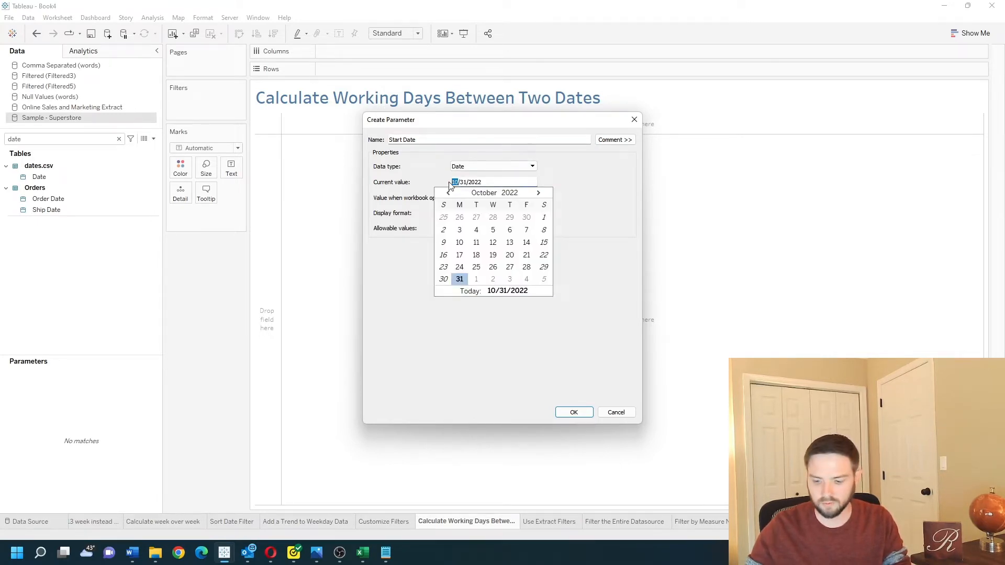
pyautogui.write('1')
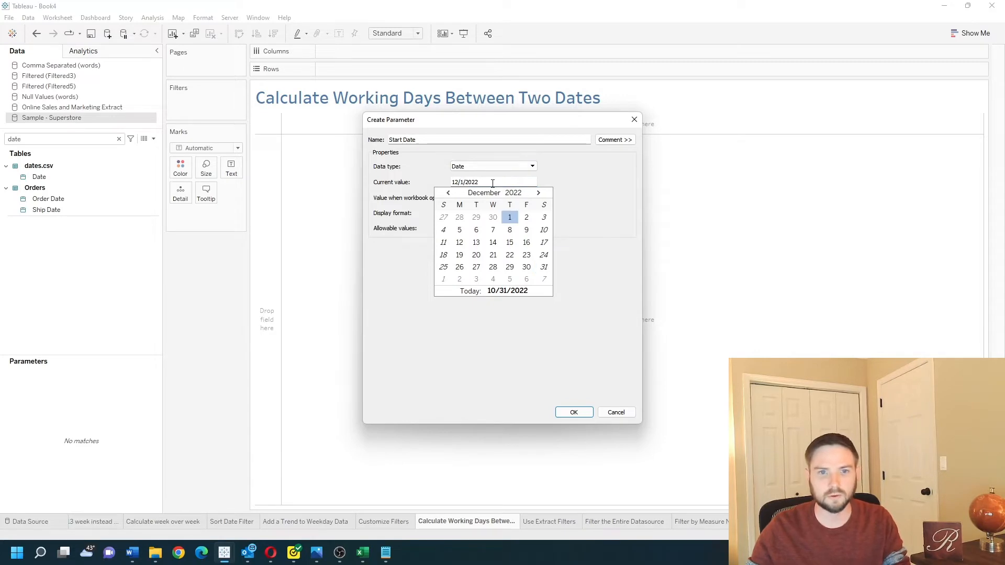
pyautogui.click(511, 216)
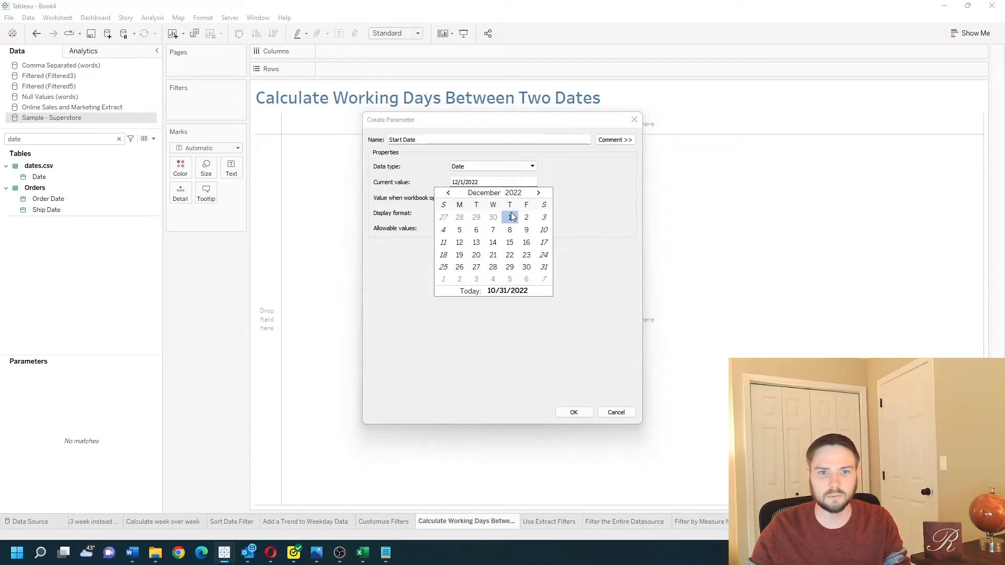
pyautogui.click(585, 366)
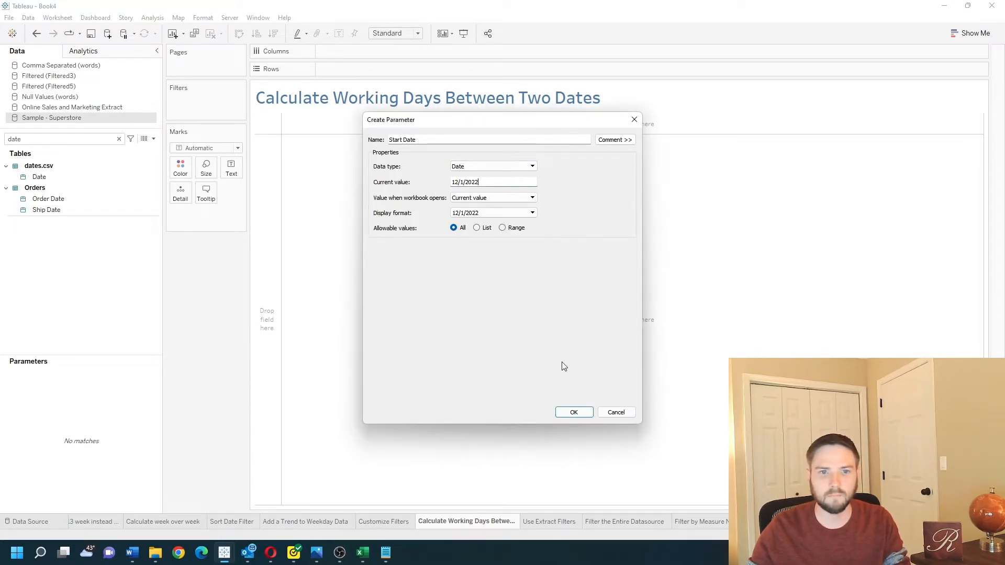
pyautogui.click(574, 412)
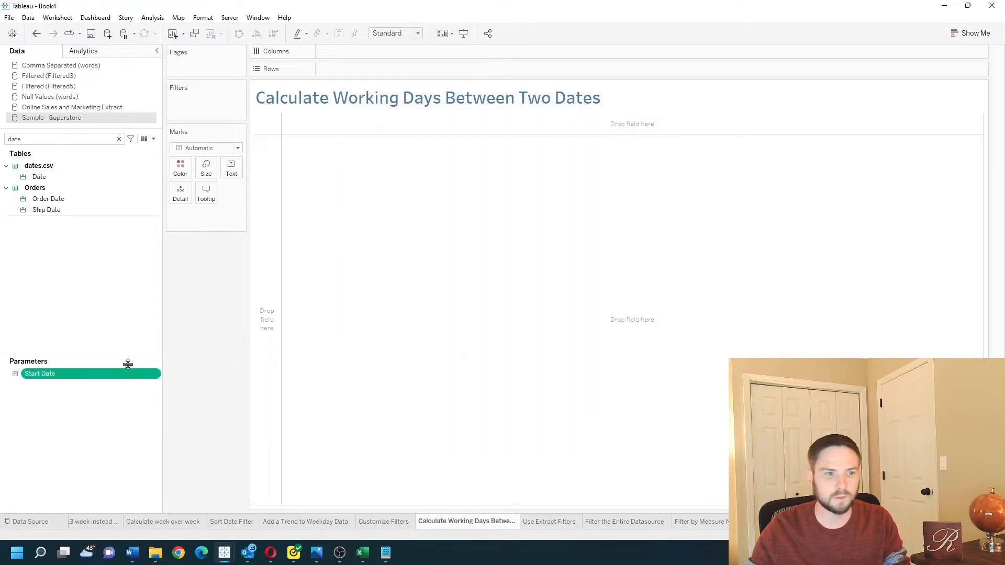
# - Duplicate the Start Date parameter and rename the copy End Date
pyautogui.rightClick(157, 376)
pyautogui.click(212, 257)
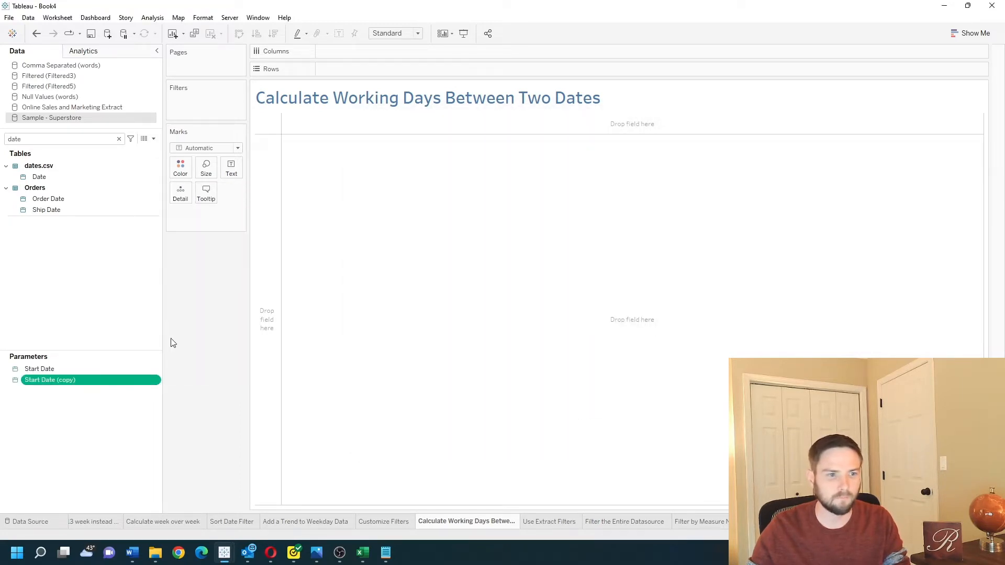
pyautogui.rightClick(158, 378)
pyautogui.click(187, 252)
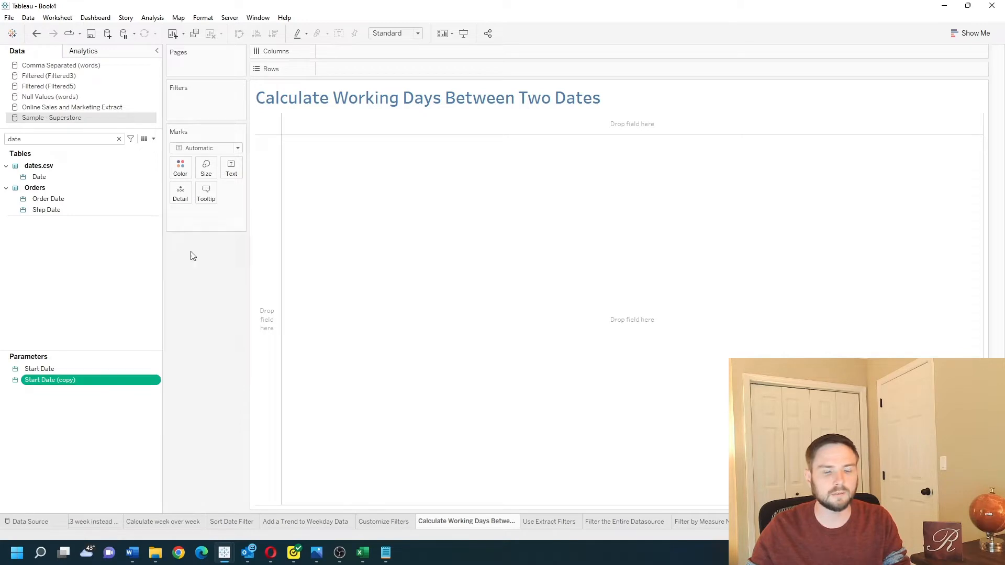
pyautogui.write('End Date')
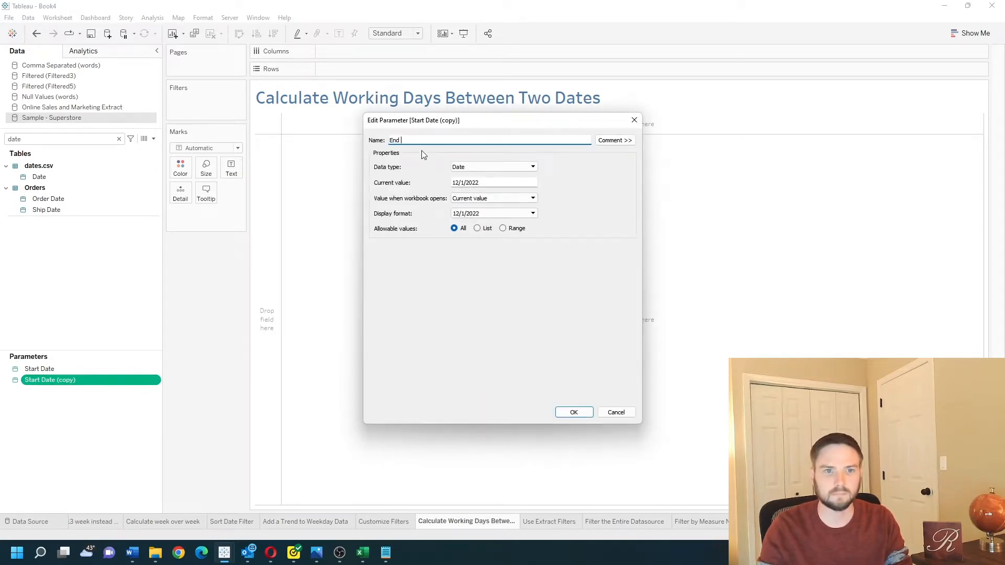
# - Set the End Date parameter's current value to 12/31/2022 and save the parameter
pyautogui.click(466, 182)
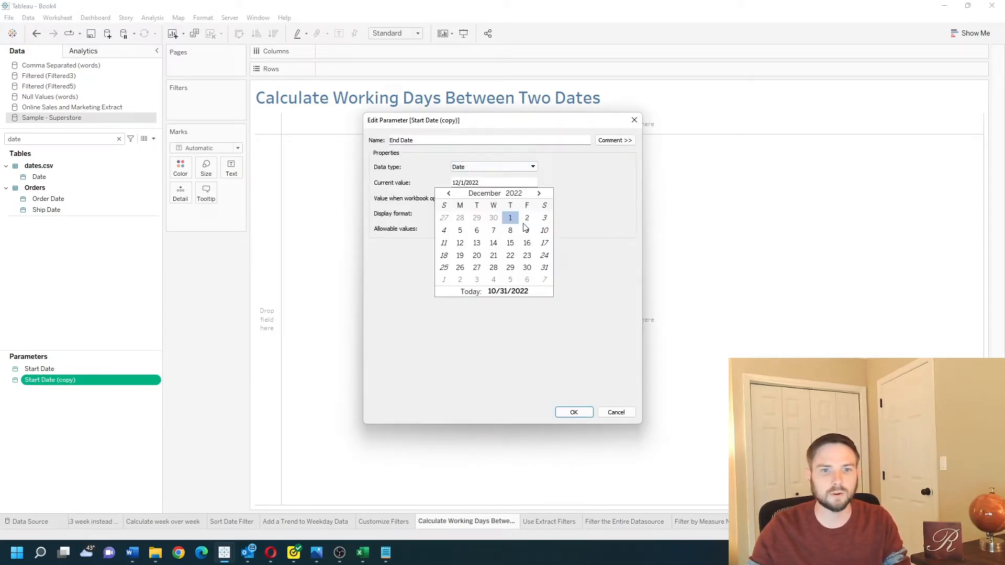
pyautogui.click(544, 268)
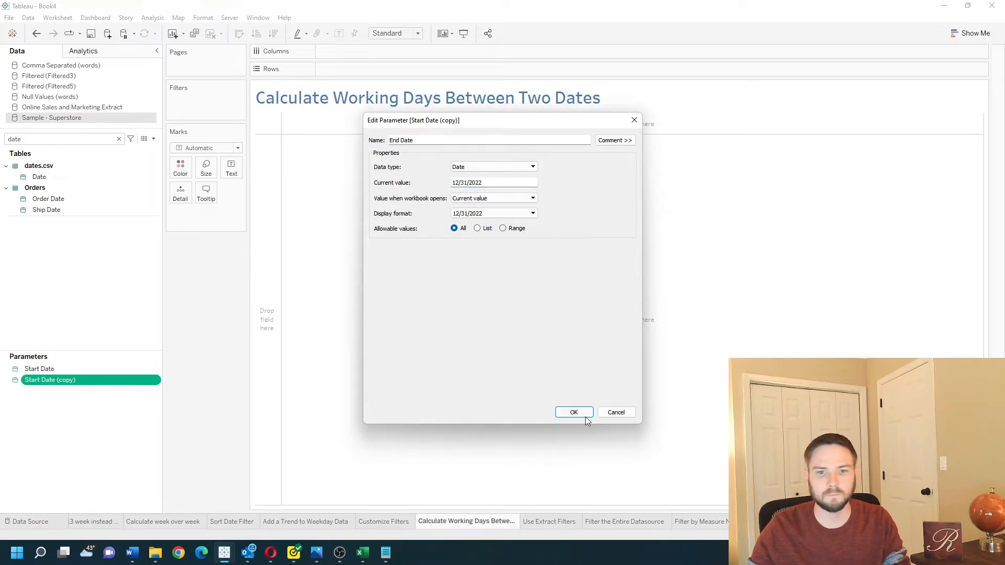
pyautogui.press('Return')
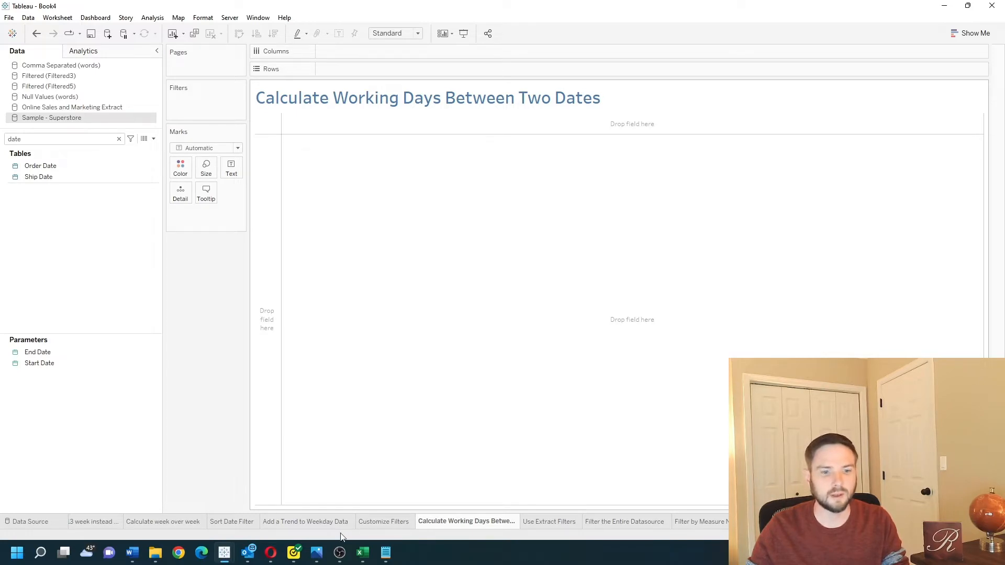
# - Switch to Excel and examine the daily dates and their formulas in the Date column of the dates sheet
pyautogui.moveTo(356, 554)
pyautogui.click(363, 526)
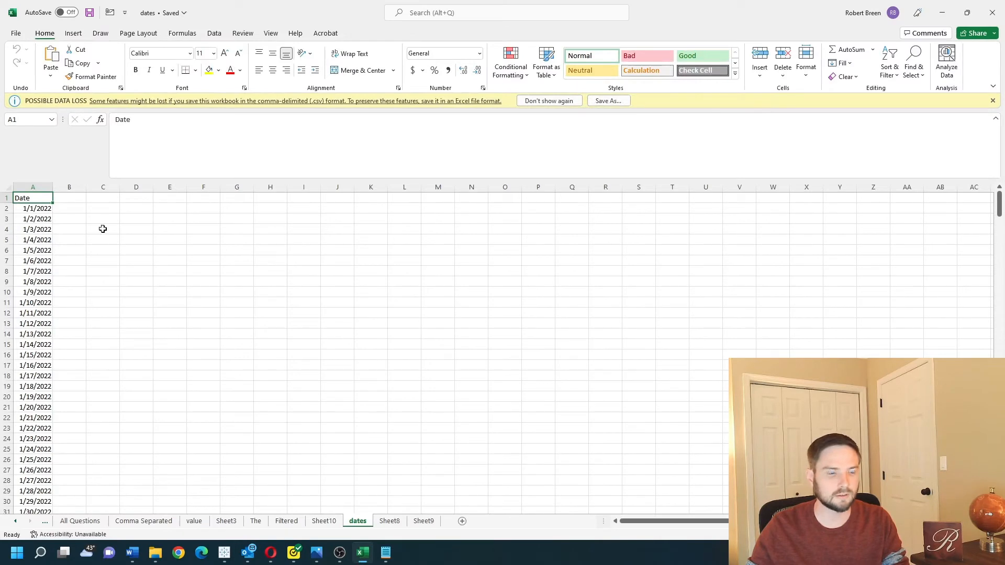
pyautogui.click(42, 210)
pyautogui.click(38, 217)
pyautogui.click(37, 228)
pyautogui.click(38, 240)
pyautogui.click(39, 269)
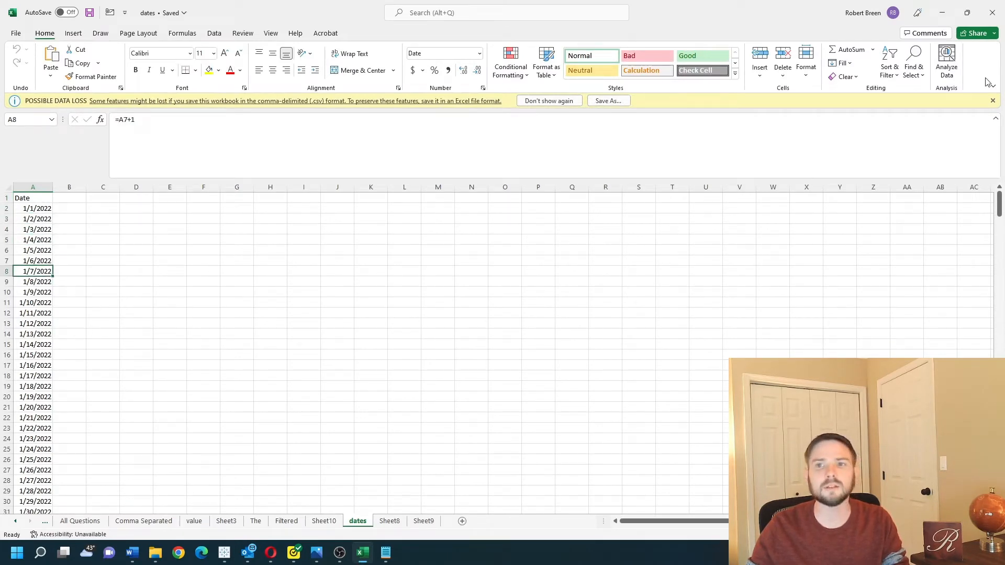
pyautogui.click(941, 15)
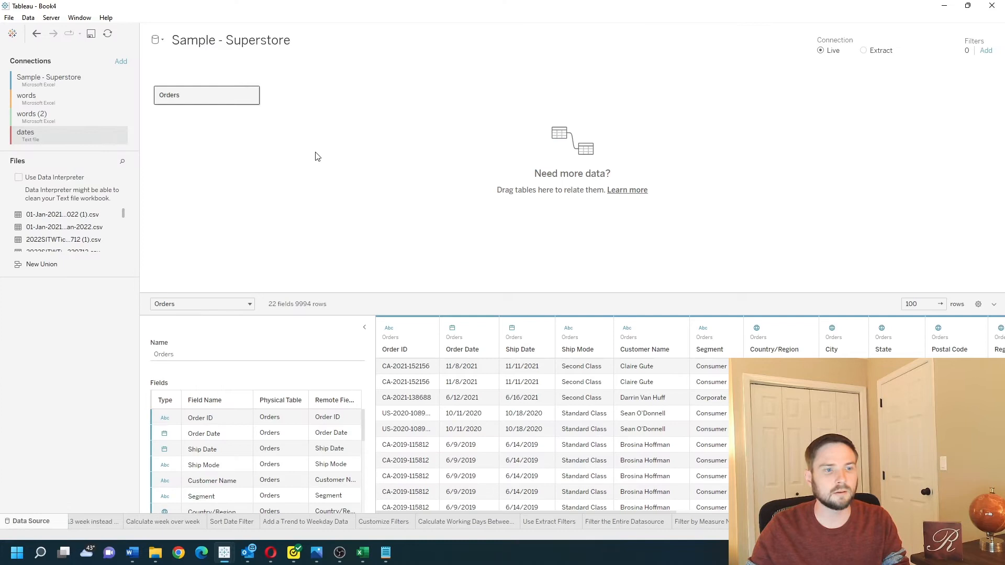
# - Open the Orders table's join view in the Sample - Superstore data source in Tableau and add the dates text file as a connection
pyautogui.click(252, 95)
pyautogui.click(264, 101)
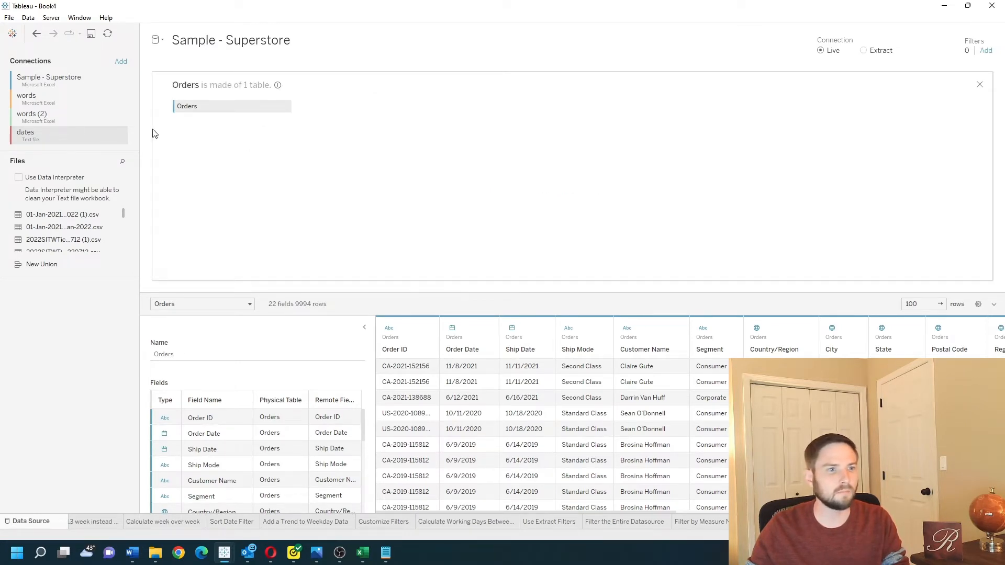
pyautogui.click(121, 61)
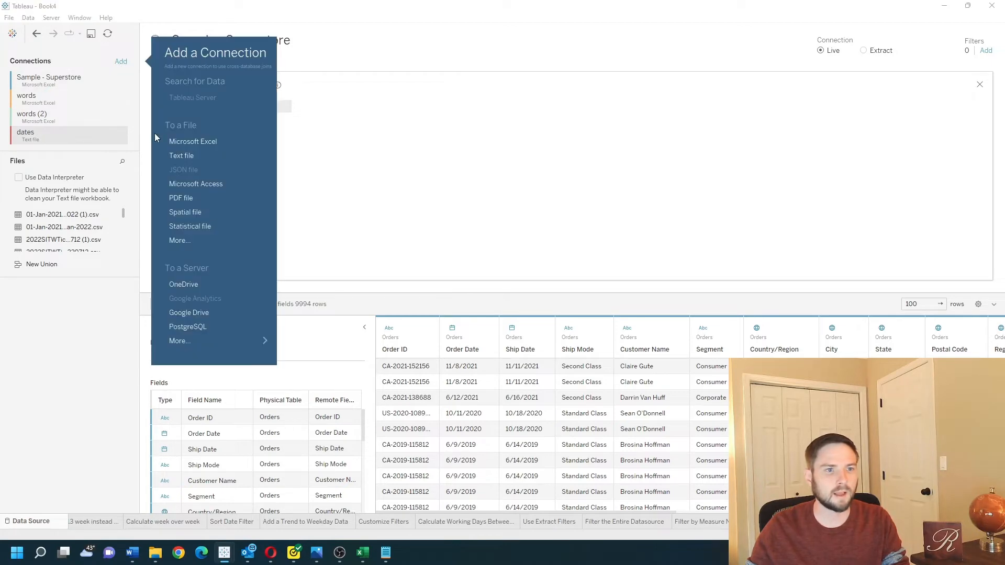
pyautogui.click(193, 155)
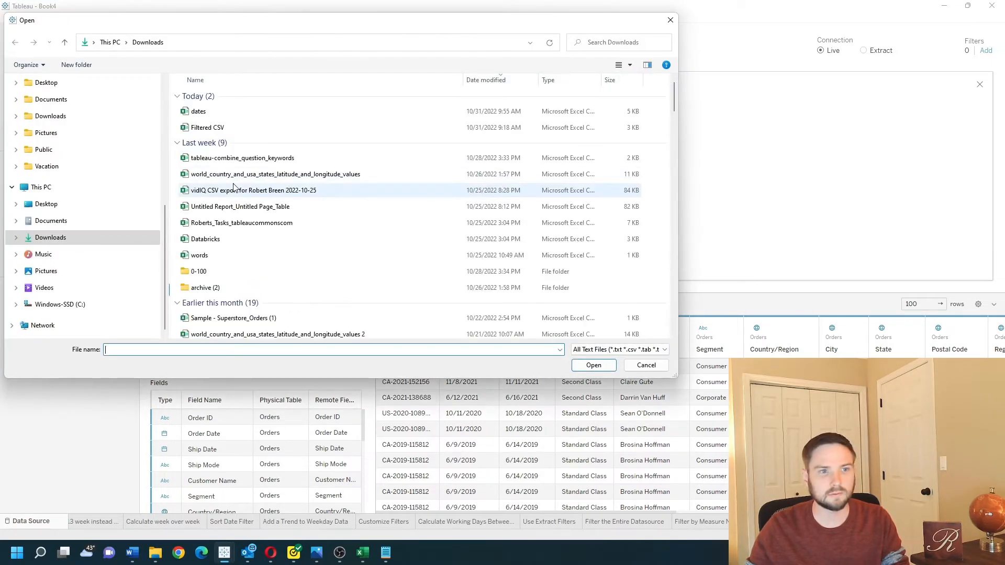
pyautogui.click(211, 114)
pyautogui.click(582, 365)
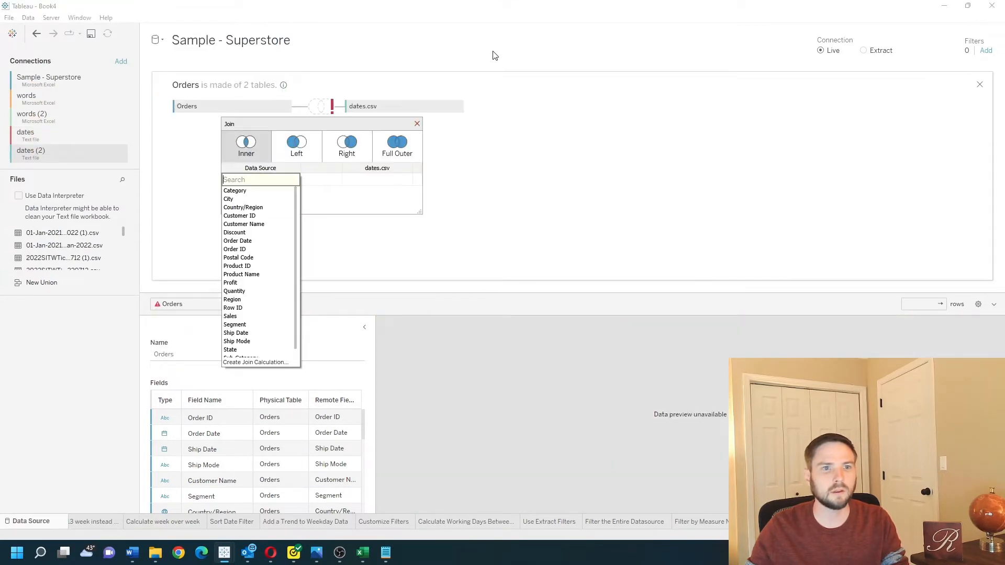
# - Join Orders to dates.csv with a full outer join where Order Date equals Date
pyautogui.write('date')
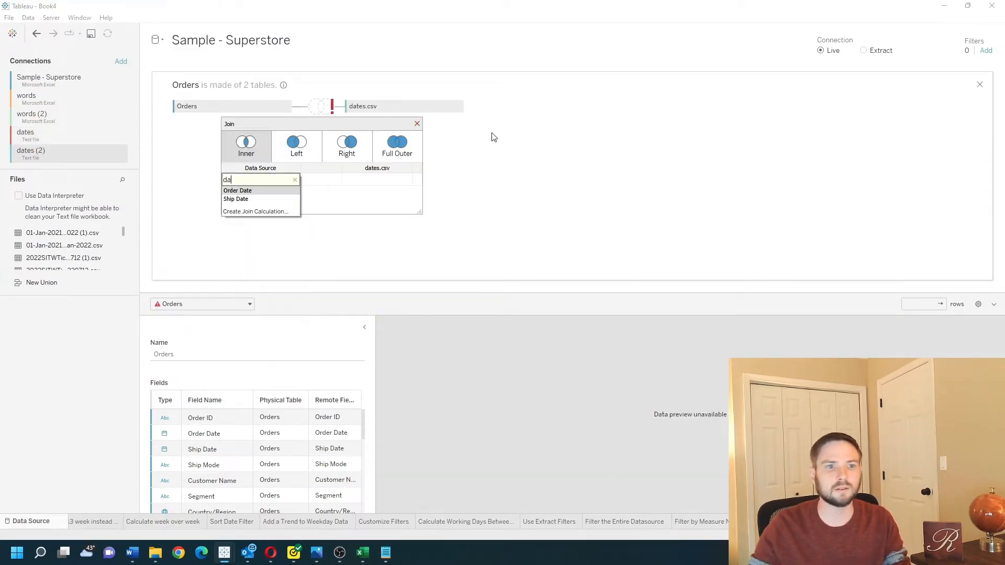
pyautogui.click(269, 191)
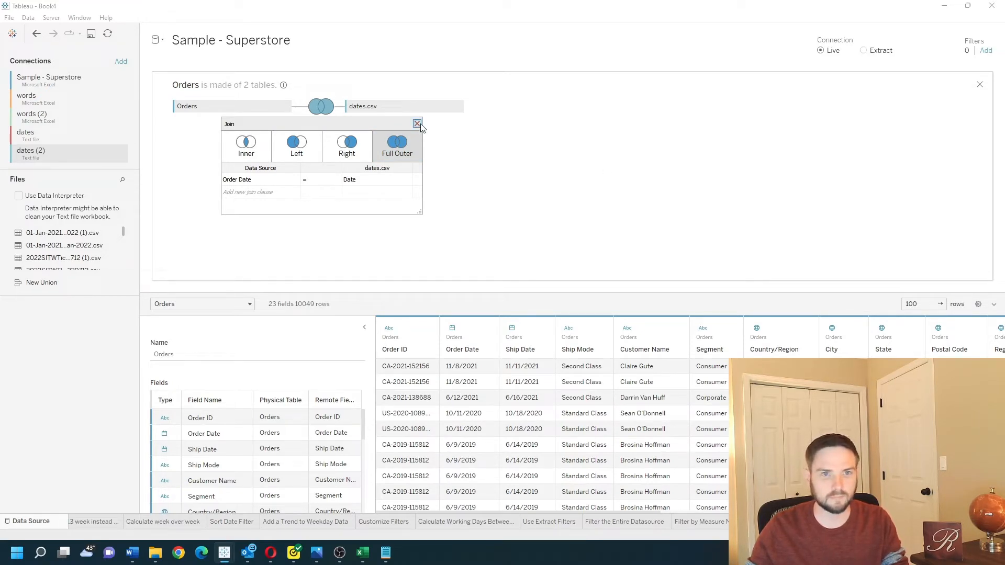
pyautogui.click(437, 132)
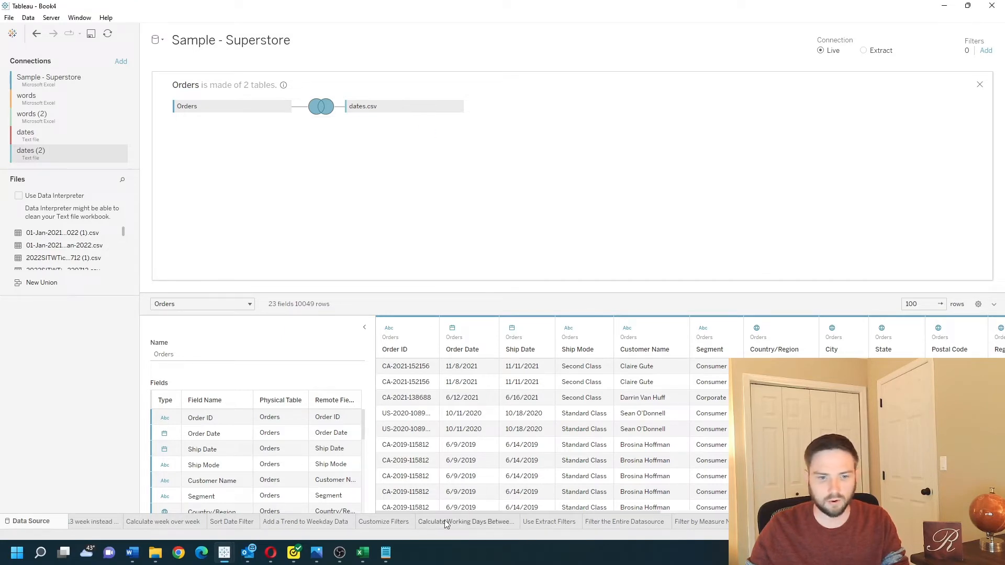
# - In the Calculate Working Days worksheet, place the dates.csv Date field on Rows as a discrete exact date
pyautogui.click(488, 522)
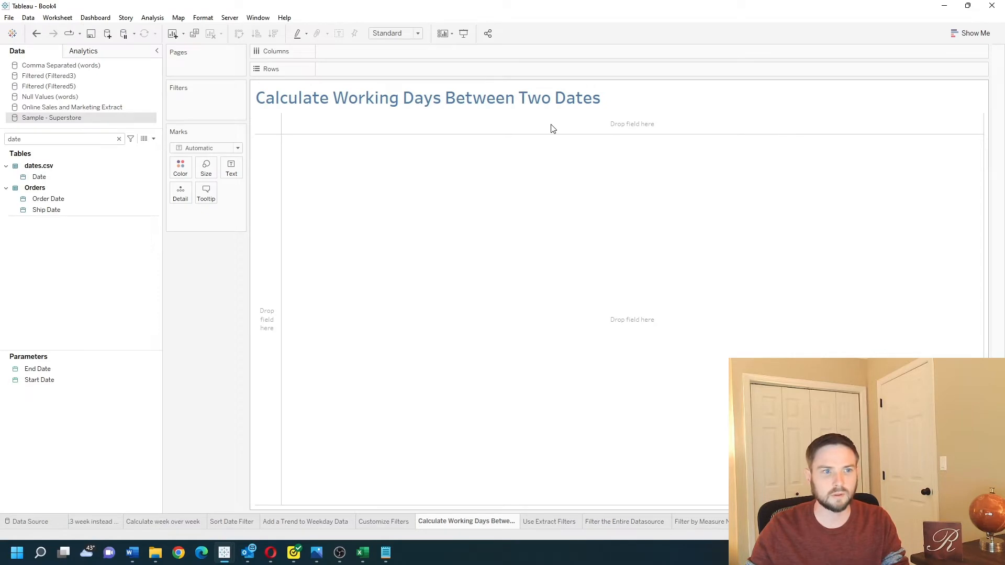
pyautogui.click(49, 180)
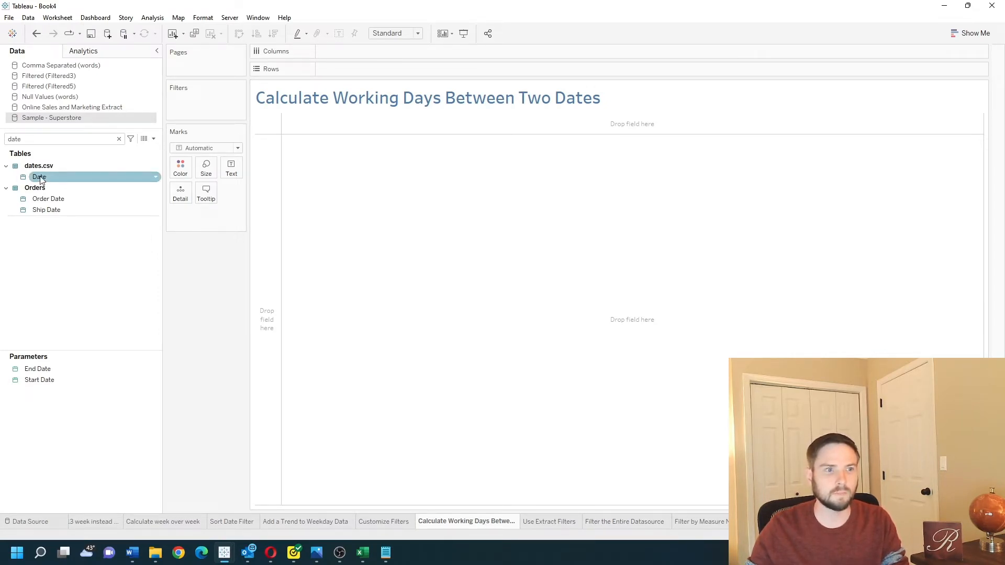
pyautogui.moveTo(41, 180); pyautogui.dragTo(338, 69)
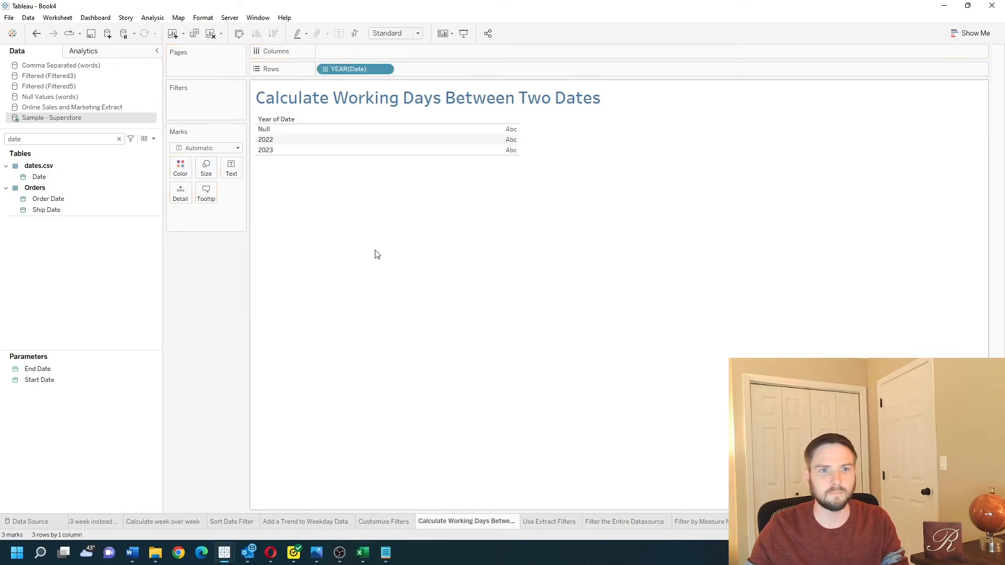
pyautogui.click(386, 69)
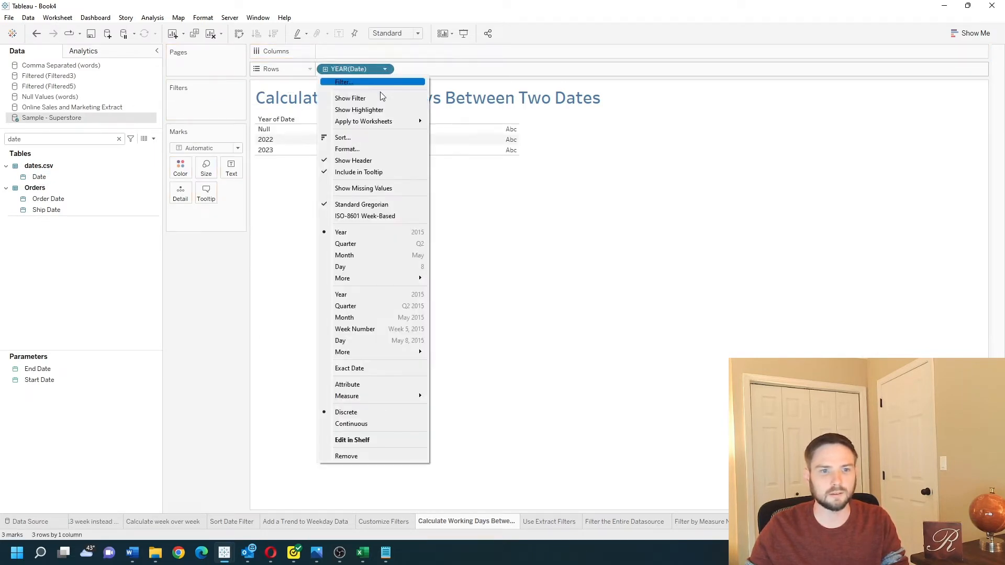
pyautogui.click(361, 368)
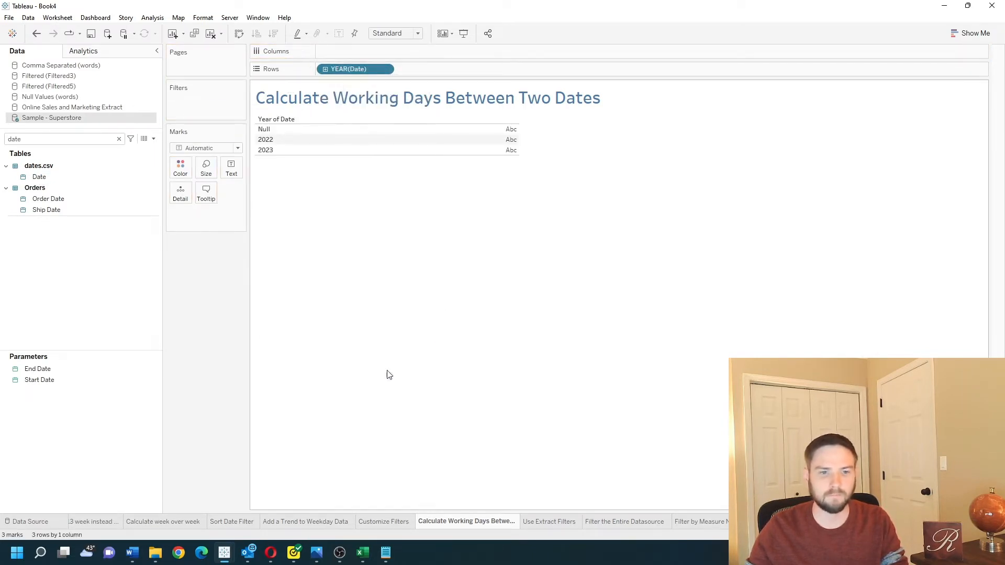
pyautogui.click(385, 70)
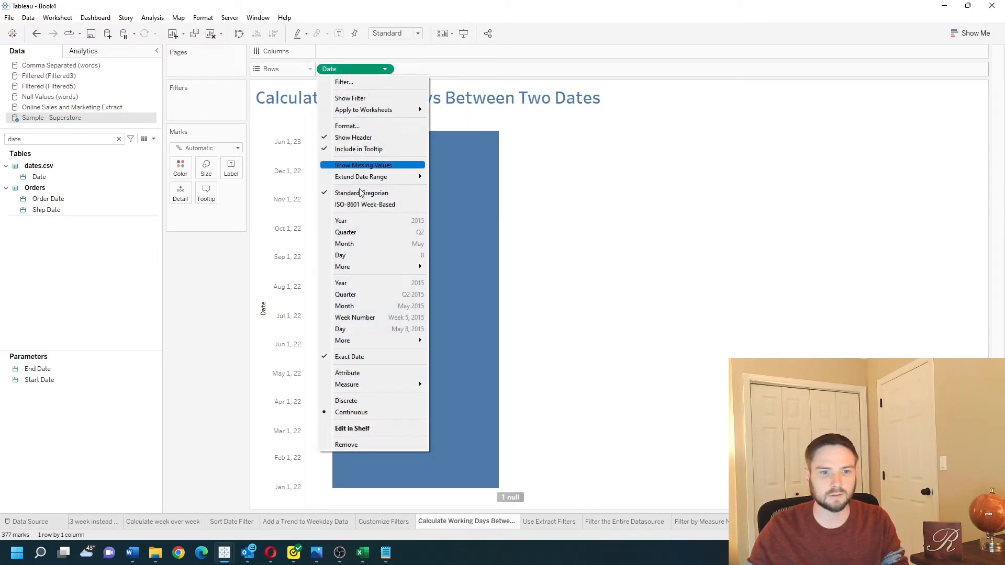
pyautogui.click(361, 401)
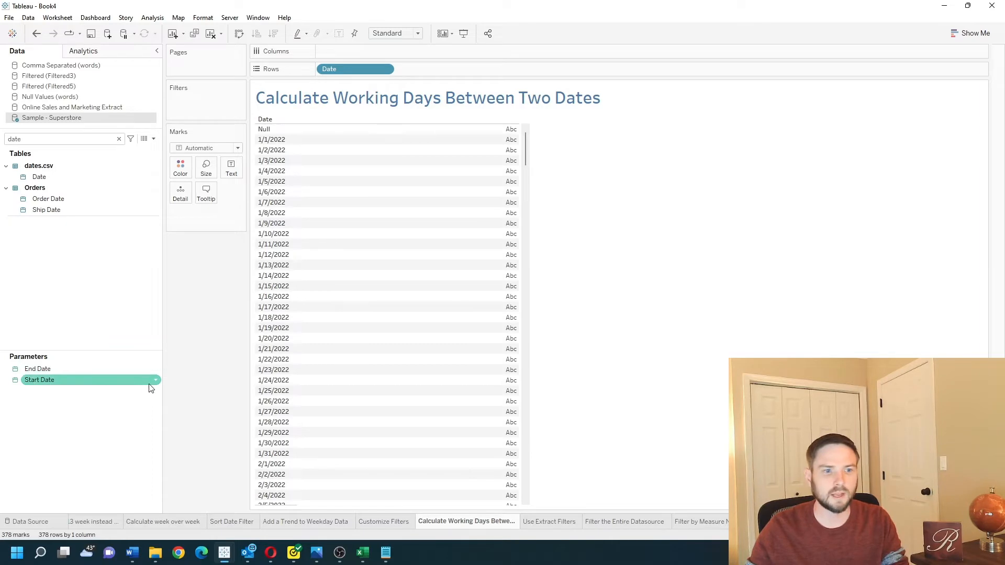
# - Show the parameter controls for Start Date and End Date on the worksheet
pyautogui.rightClick(158, 385)
pyautogui.click(229, 207)
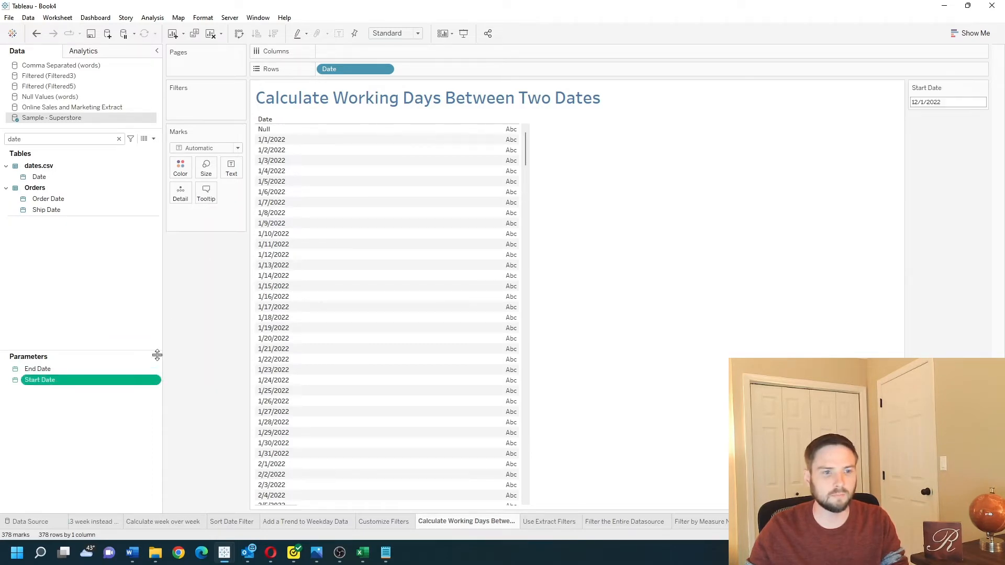
pyautogui.rightClick(154, 369)
pyautogui.click(215, 388)
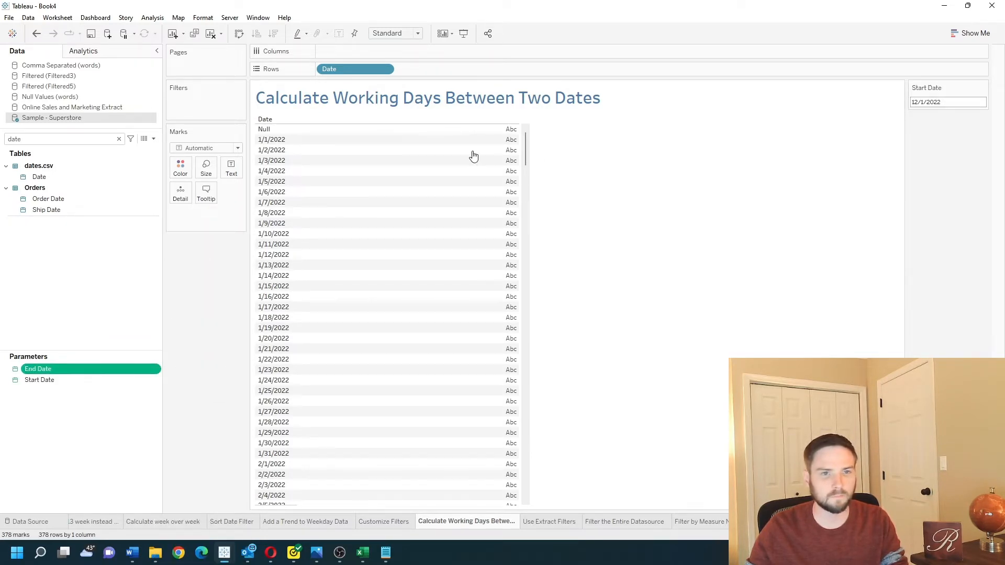
pyautogui.click(126, 273)
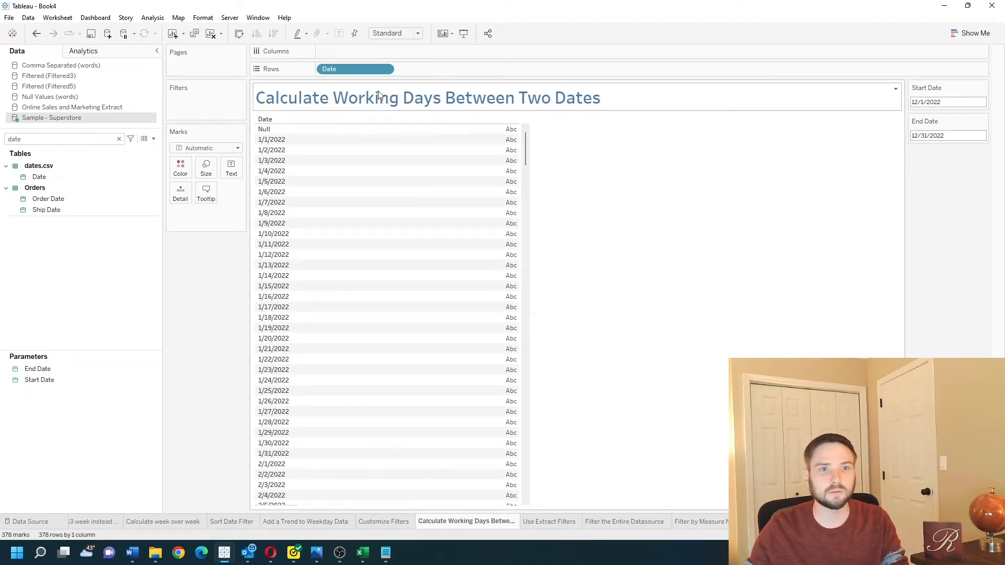
# - Create a calculated field named Count of Days in the Sample - Superstore data source
pyautogui.click(152, 141)
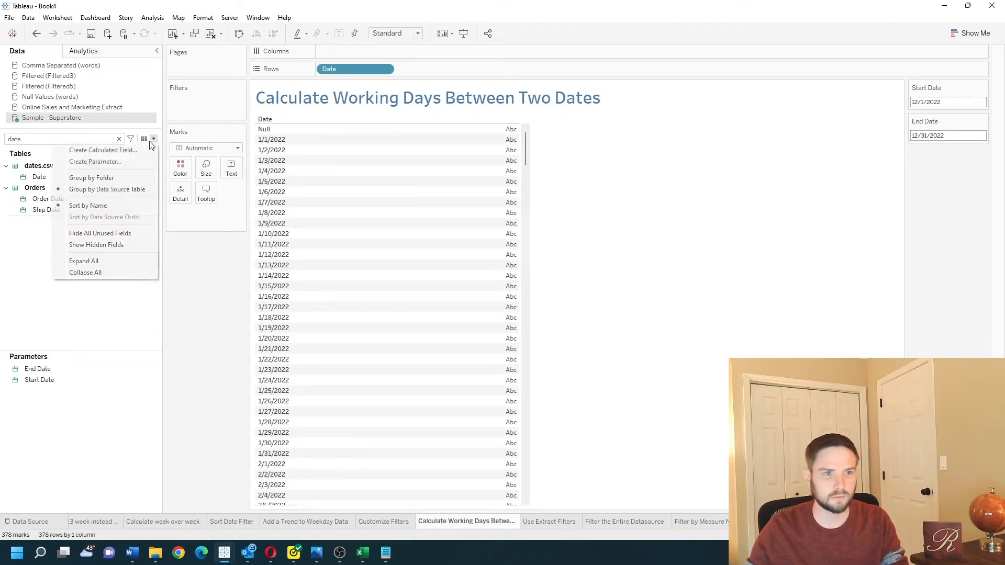
pyautogui.click(122, 151)
pyautogui.click(515, 273)
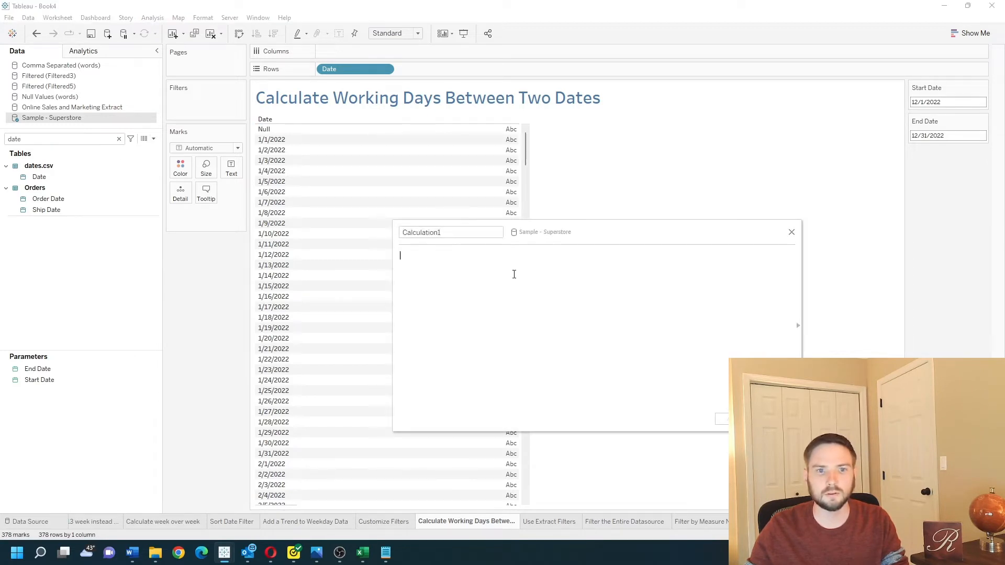
pyautogui.click(453, 232)
pyautogui.doubleClick(453, 232)
pyautogui.write('Count of Days')
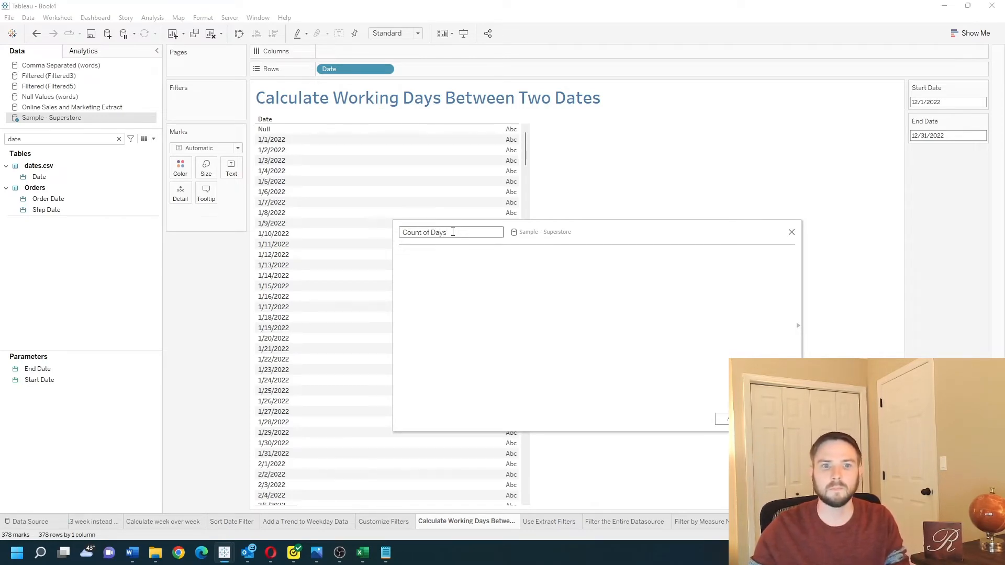
pyautogui.click(491, 342)
pyautogui.moveTo(571, 238); pyautogui.dragTo(339, 185)
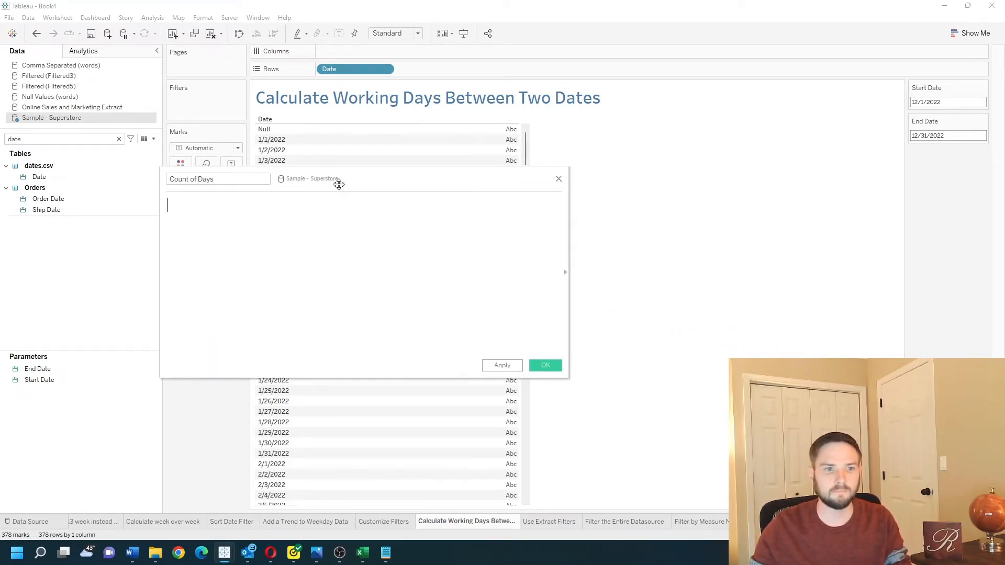
# - Start the Count of Days formula with the condition if [Date] >= [Start Date]
pyautogui.write('if [Date]')
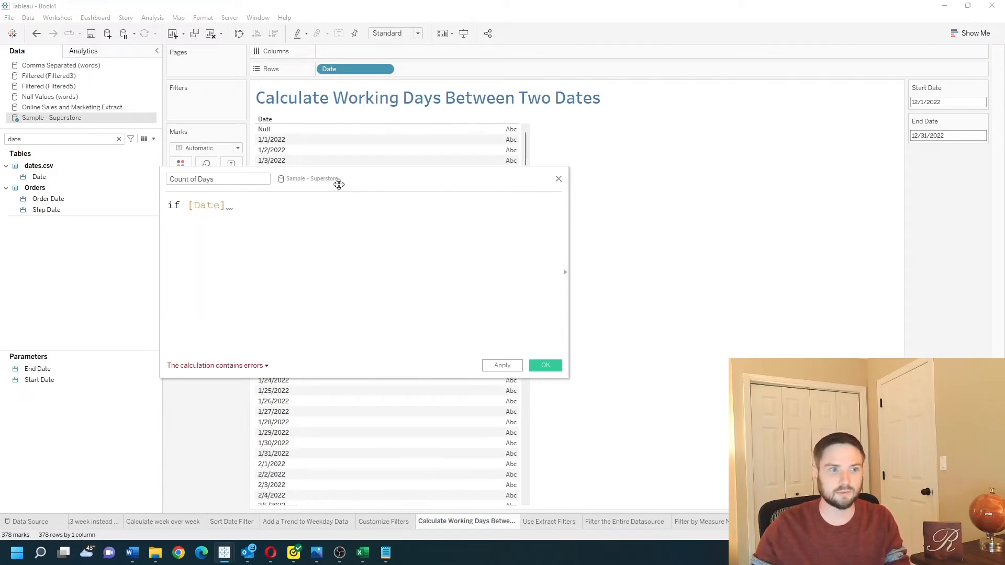
pyautogui.write('>')
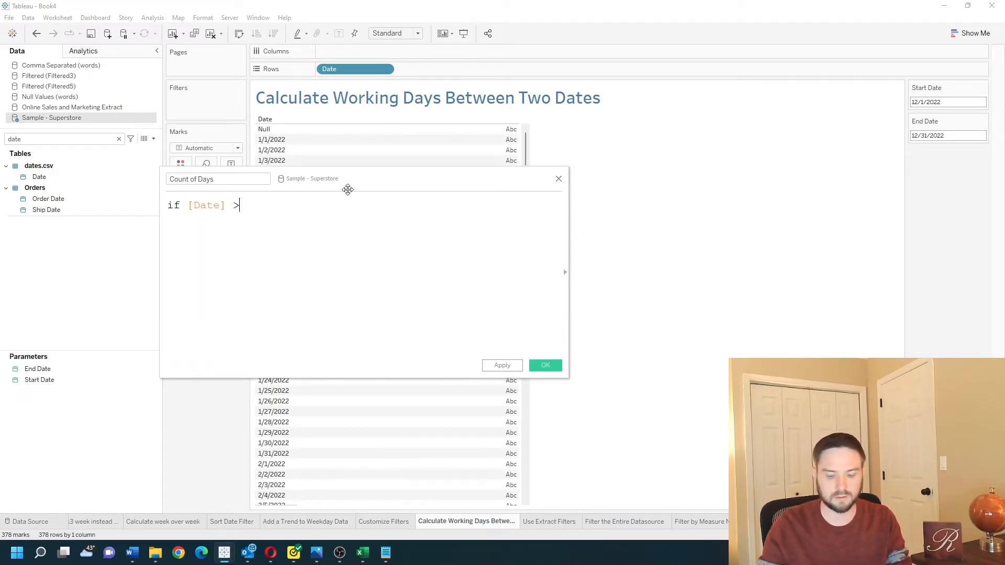
pyautogui.write('= start')
pyautogui.press('Return')
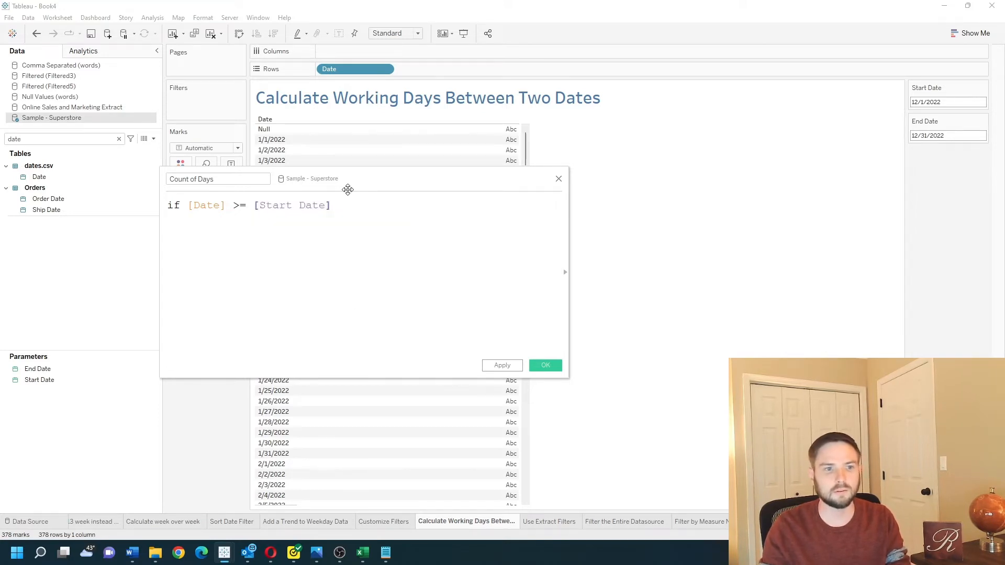
# - Add a second line to the formula with the condition and [Date] <= [End Date]
pyautogui.press('Return')
pyautogui.write('and')
pyautogui.press('Return')
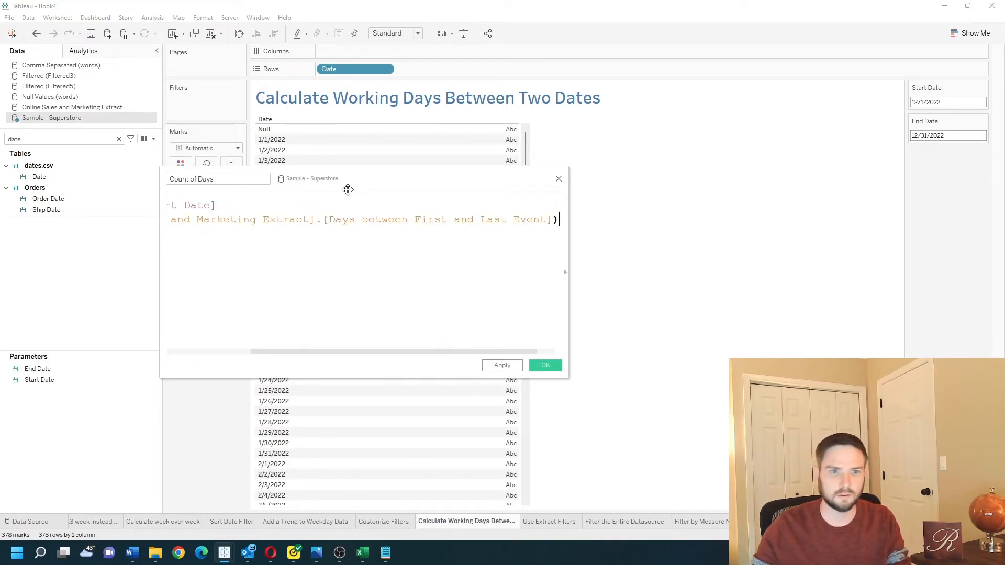
pyautogui.hotkey('ctrl', 'z')
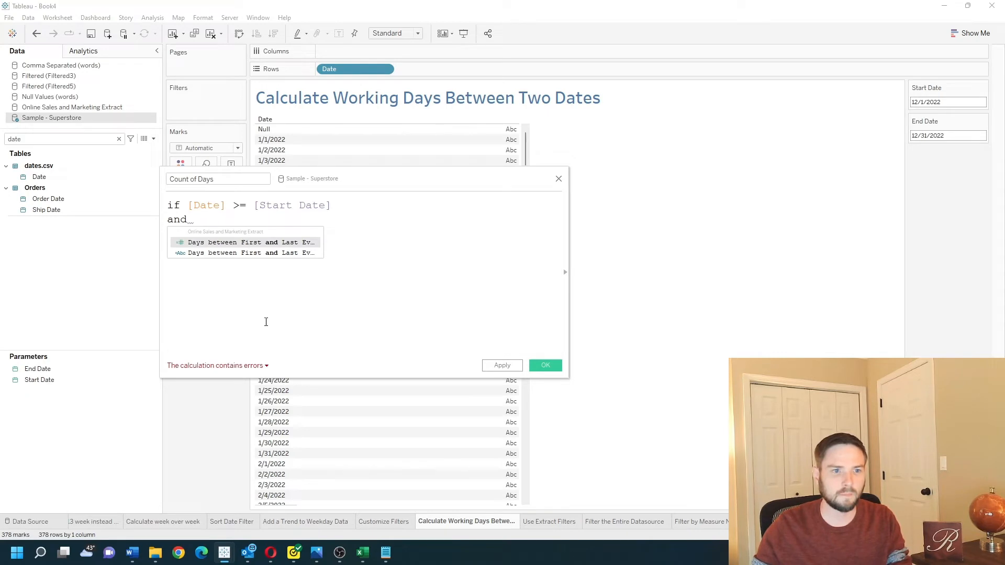
pyautogui.write('dat')
pyautogui.press('Return')
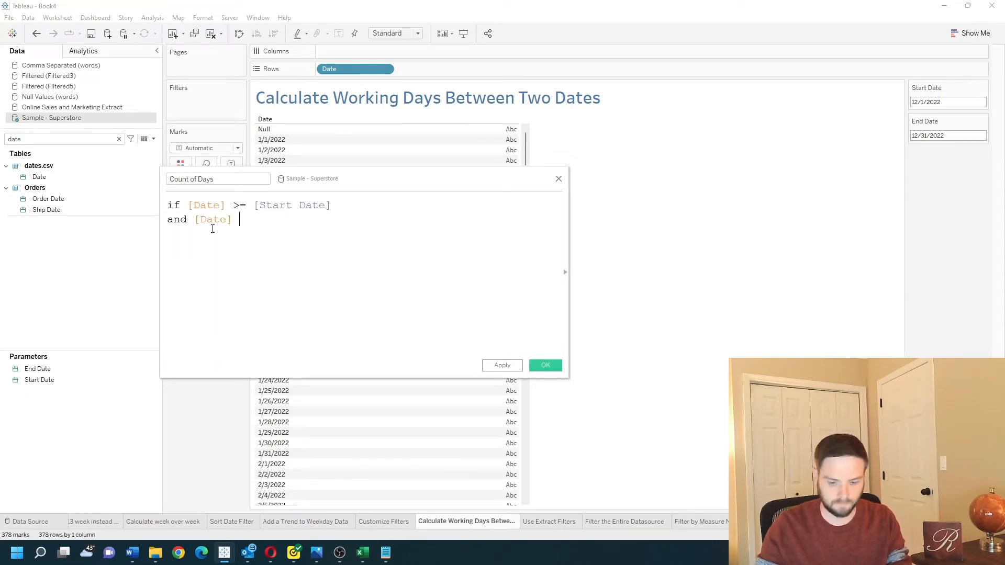
pyautogui.write('<= end')
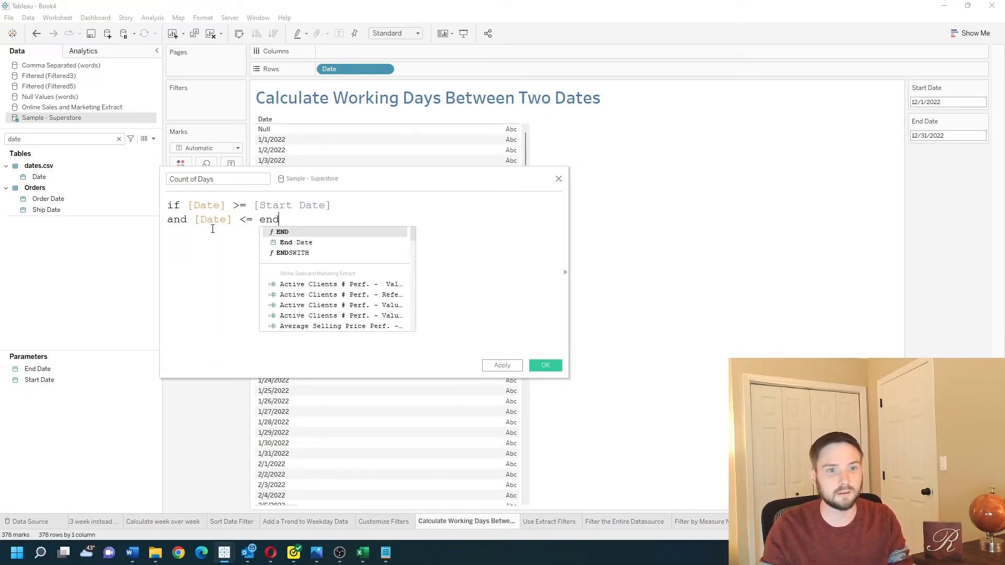
pyautogui.press('Down')
pyautogui.press('Return')
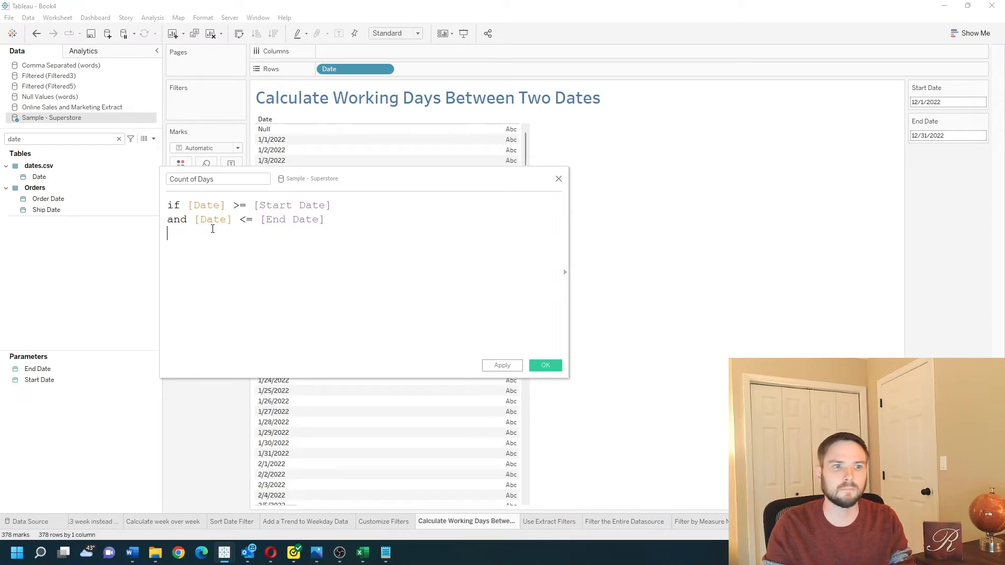
pyautogui.press('BackSpace')
pyautogui.press('BackSpace')
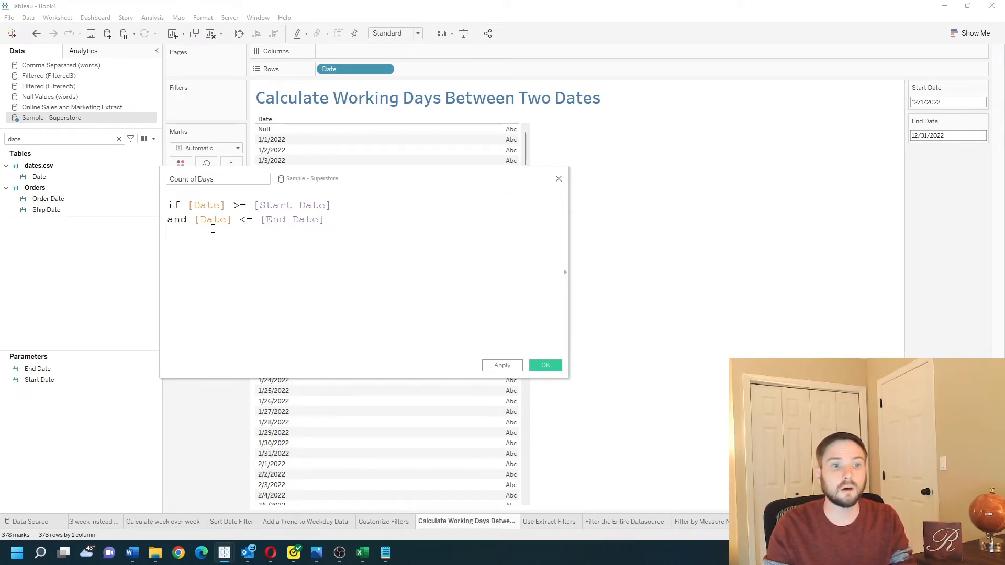
# - Leave a blank line in the formula and begin a further condition with and
pyautogui.press('Return')
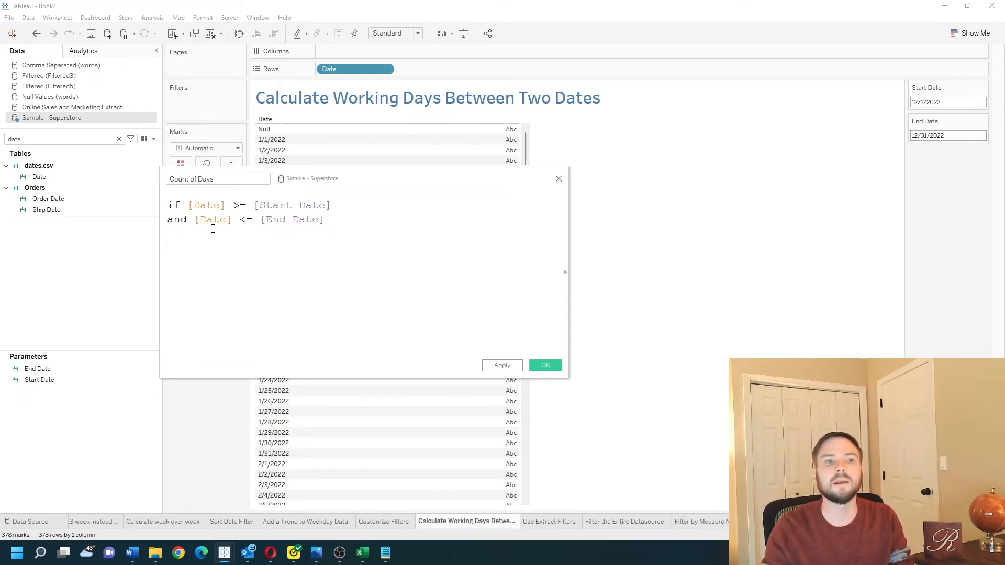
pyautogui.write('dan')
pyautogui.press('BackSpace')
pyautogui.press('BackSpace')
pyautogui.press('BackSpace')
pyautogui.write('and')
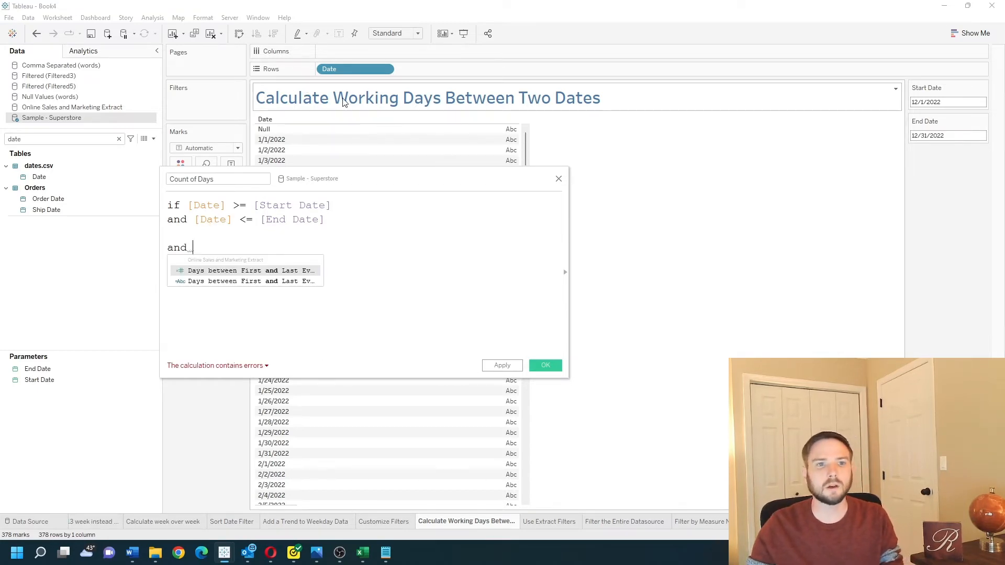
# - Duplicate the Date field on Rows and show the copy as Weekday, keeping the calculation editor clear of the shelves
pyautogui.moveTo(335, 70); pyautogui.dragTo(435, 70)
pyautogui.click(465, 71)
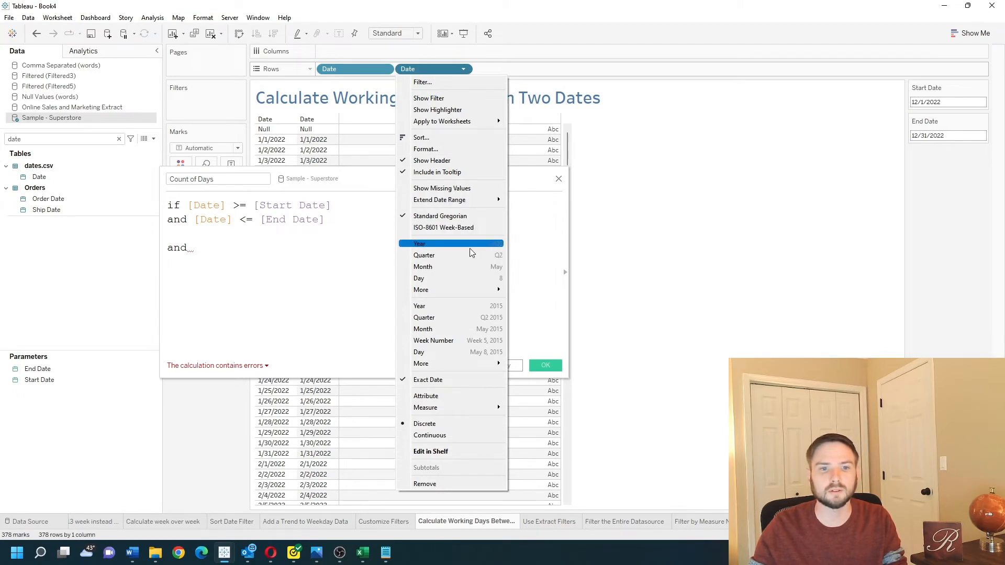
pyautogui.moveTo(478, 296)
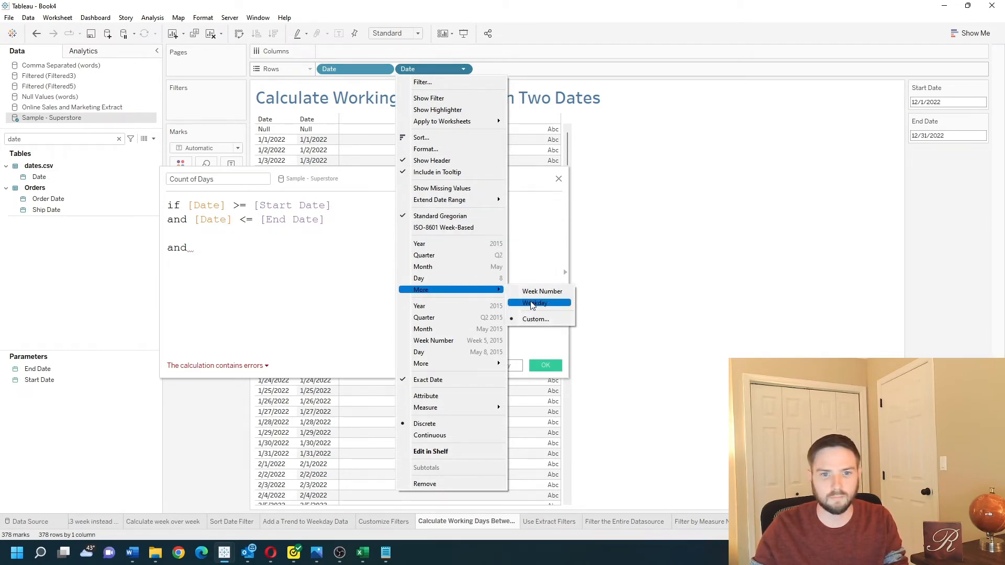
pyautogui.click(531, 303)
pyautogui.moveTo(385, 180); pyautogui.dragTo(624, 81)
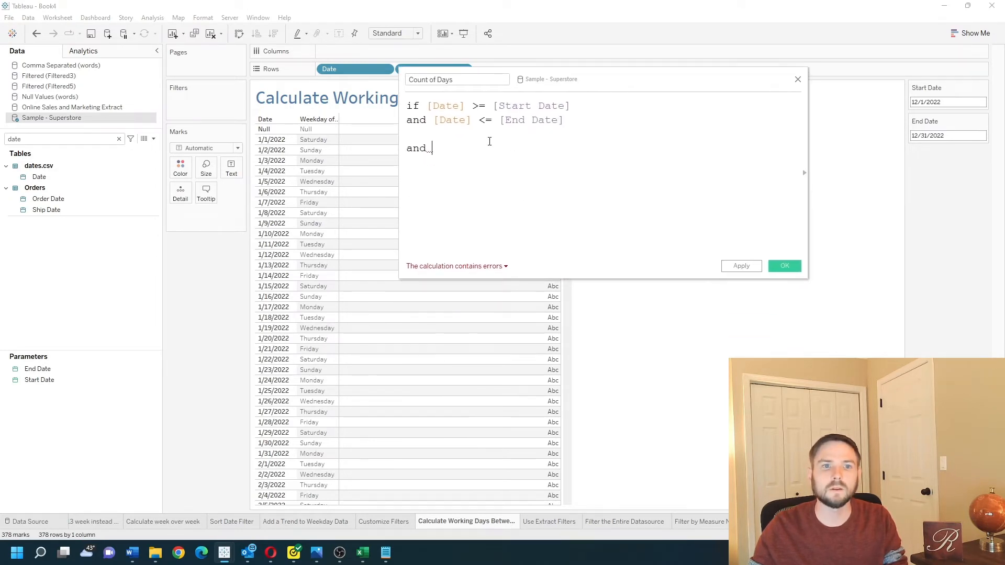
pyautogui.moveTo(551, 80); pyautogui.dragTo(585, 146)
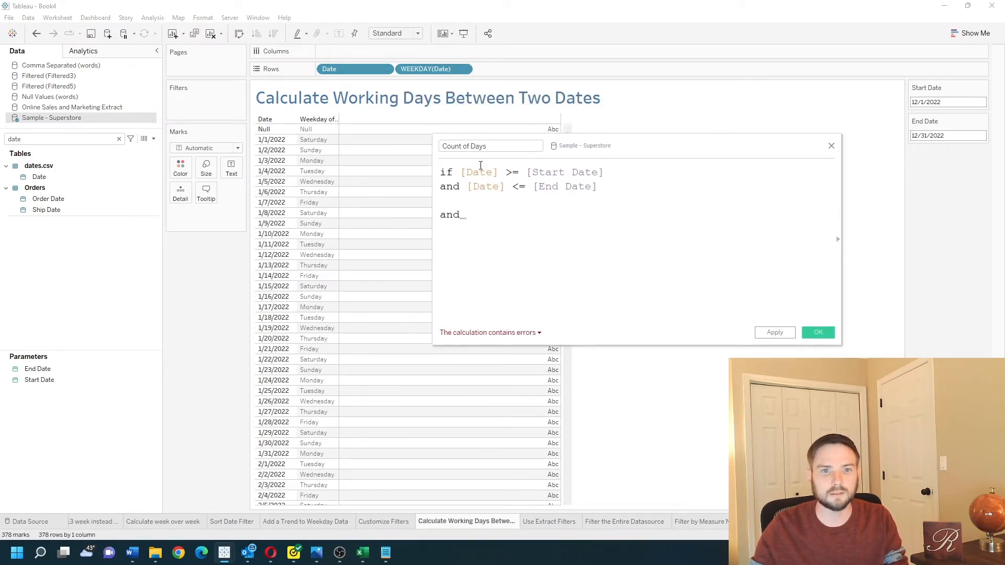
# - Exclude weekends in the formula using DATEPART('weekday', [Date]) <> 1 and DATEPART('weekday', [Date]) <> 7
pyautogui.moveTo(429, 68); pyautogui.dragTo(506, 300)
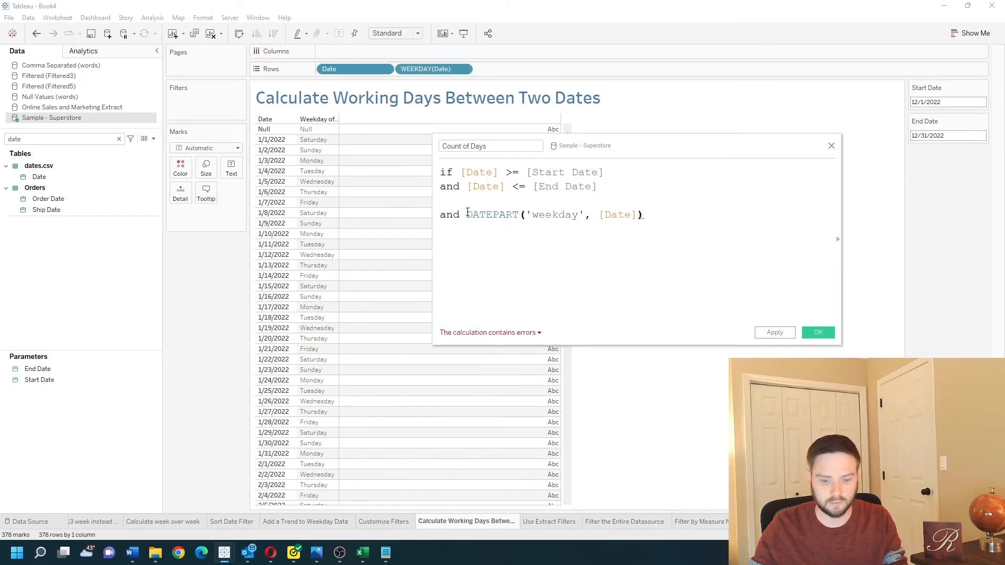
pyautogui.write('<> 1')
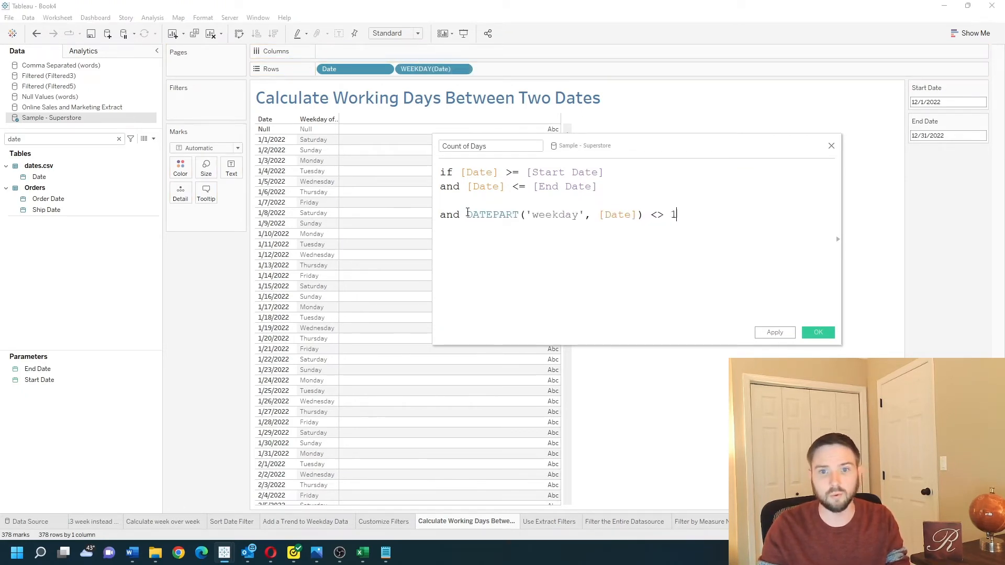
pyautogui.press('Return')
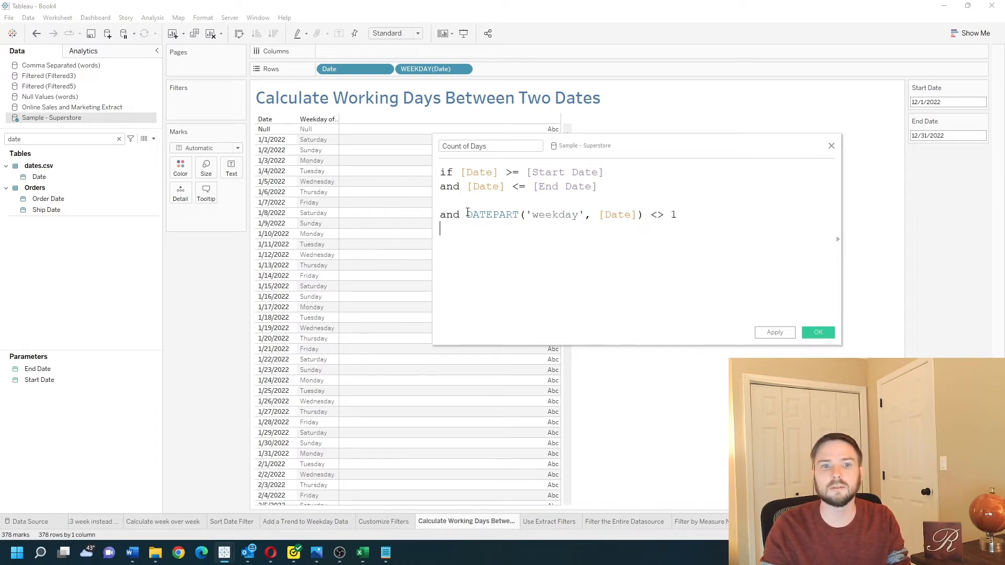
pyautogui.write('and')
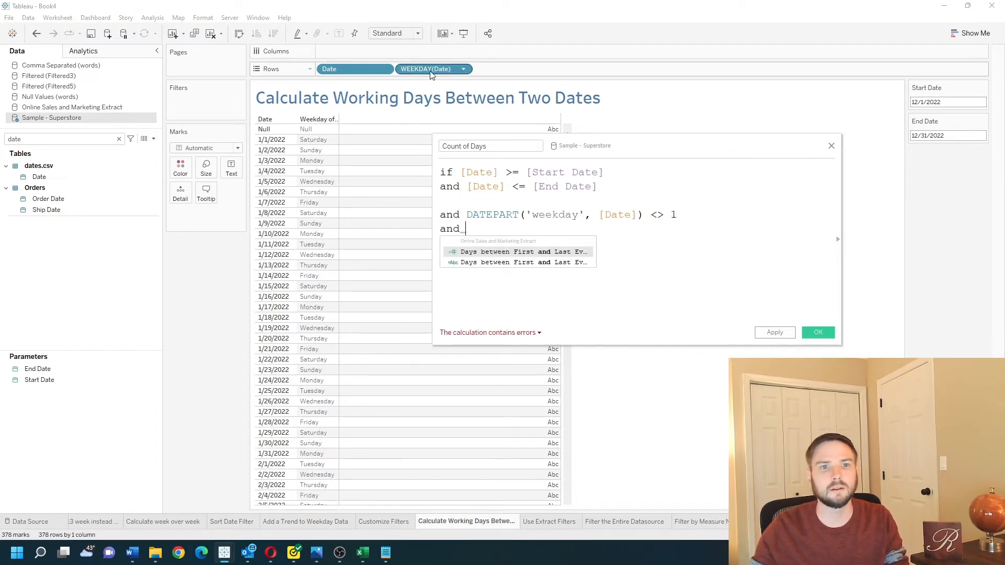
pyautogui.moveTo(430, 71); pyautogui.dragTo(542, 239)
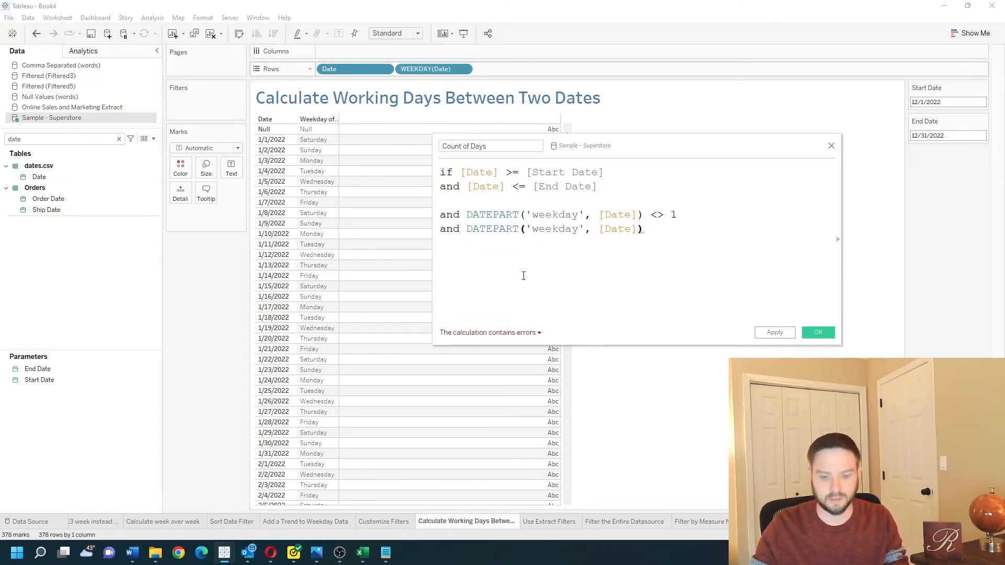
pyautogui.write('<> 7')
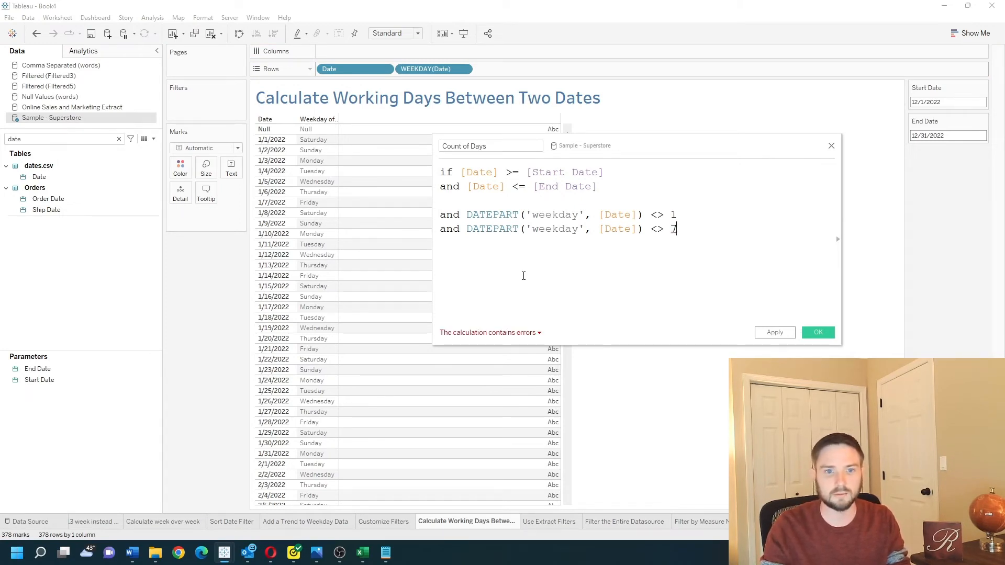
pyautogui.press('Return')
pyautogui.press('Return')
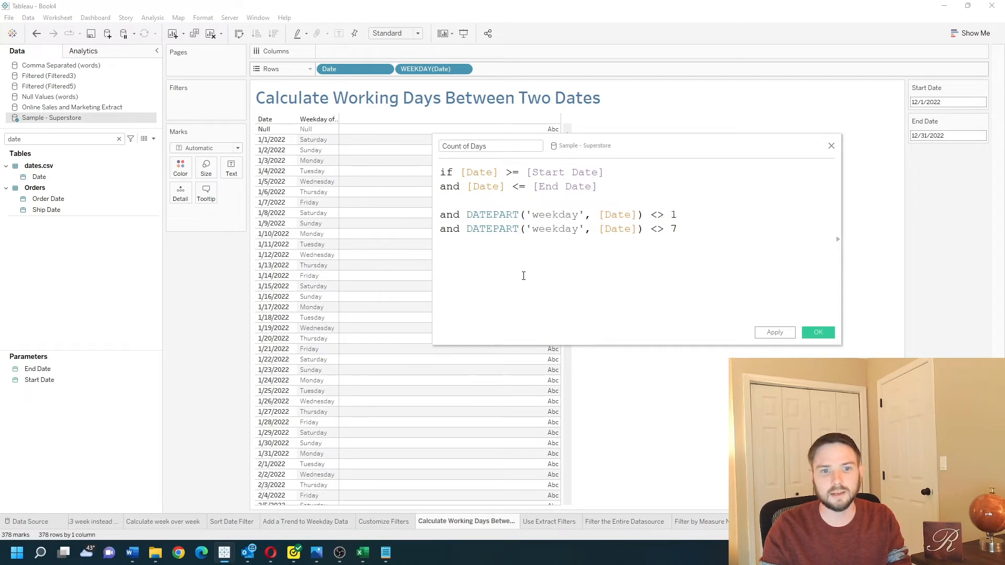
# - Finish the Count of Days formula with then [Date] END and apply the calculation
pyautogui.write('then')
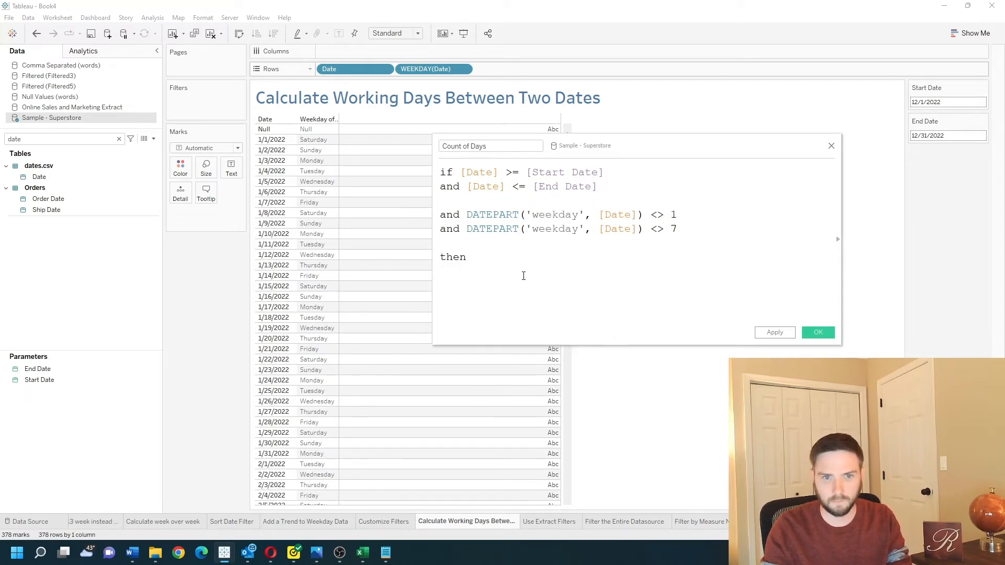
pyautogui.write(' [Date] end')
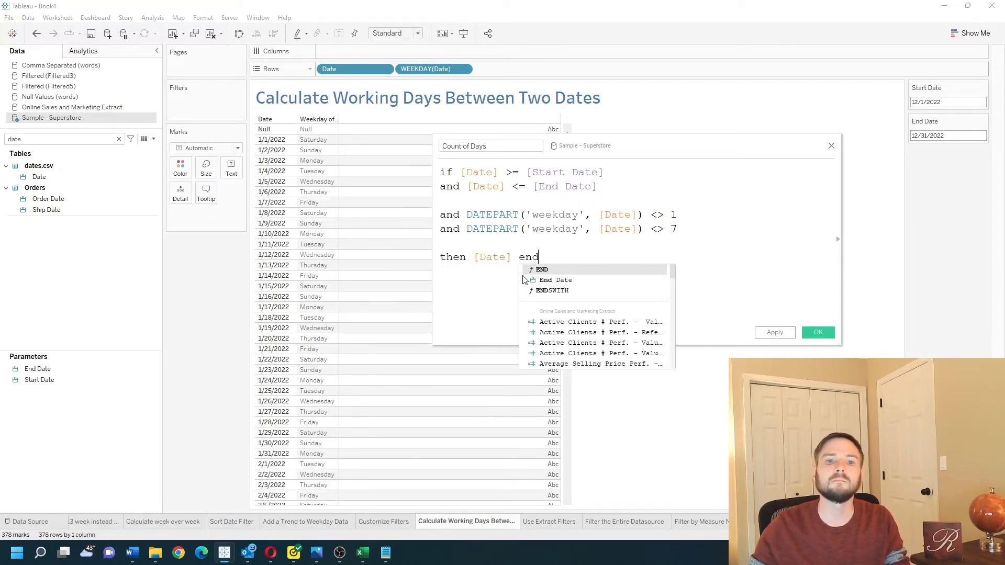
pyautogui.click(525, 280)
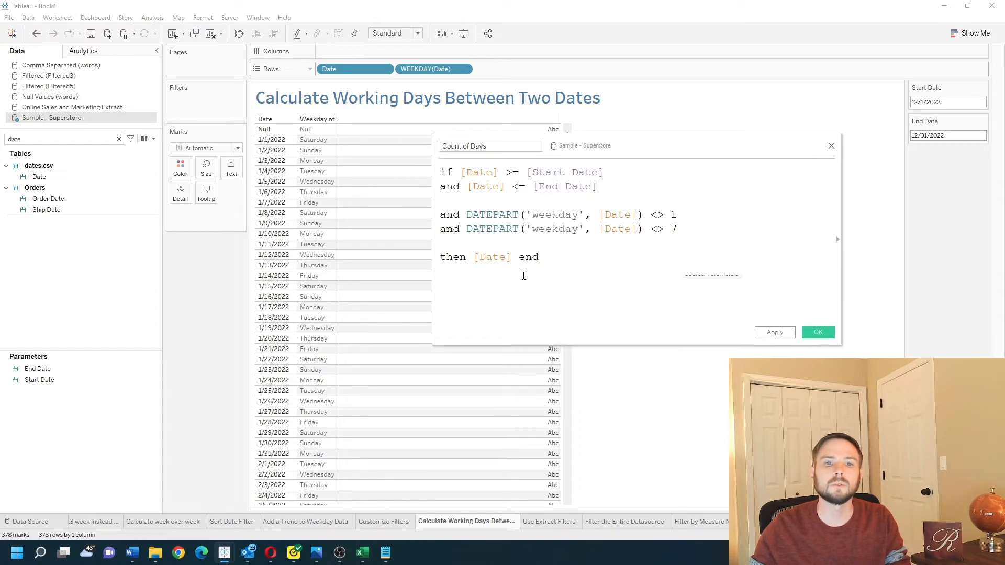
pyautogui.doubleClick(566, 258)
pyautogui.write('end')
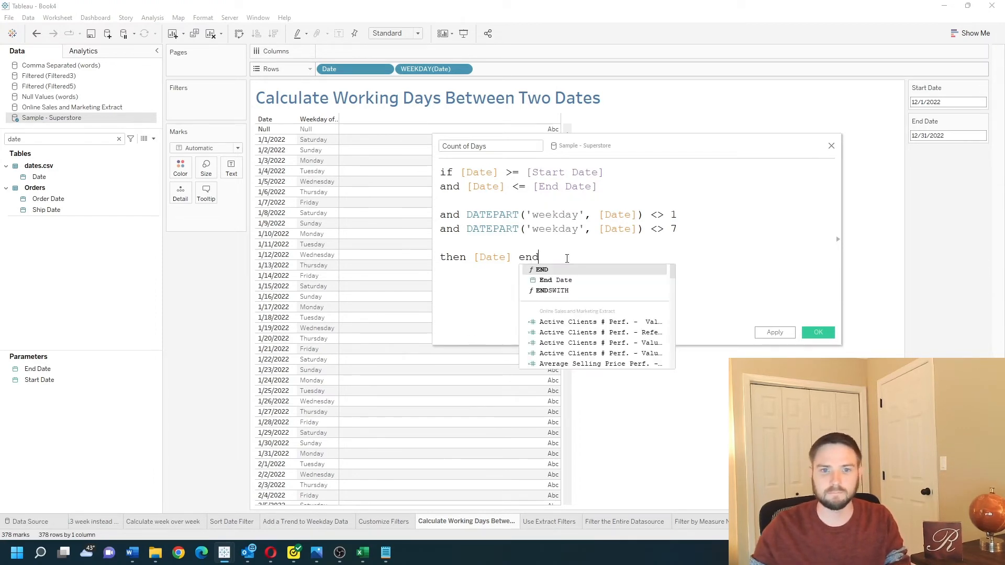
pyautogui.click(566, 271)
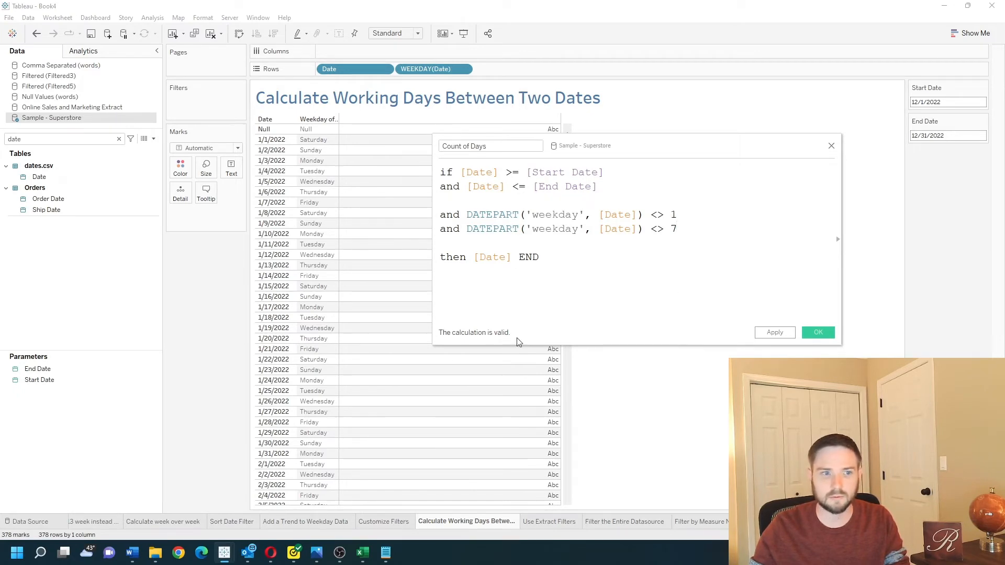
pyautogui.click(780, 335)
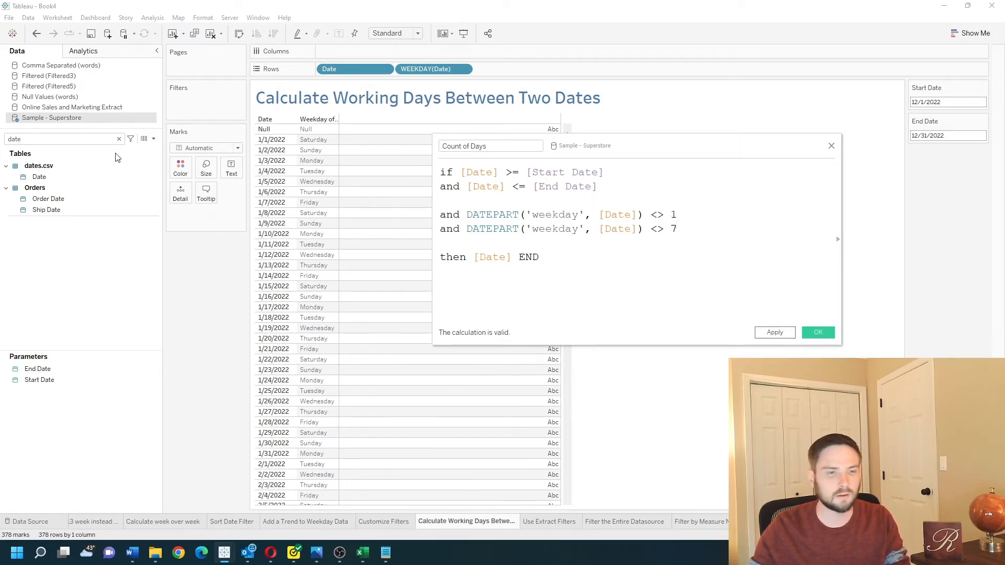
# - Search the data fields for count and add Count of Days to Rows as a discrete field after the weekday
pyautogui.moveTo(569, 145); pyautogui.dragTo(704, 31)
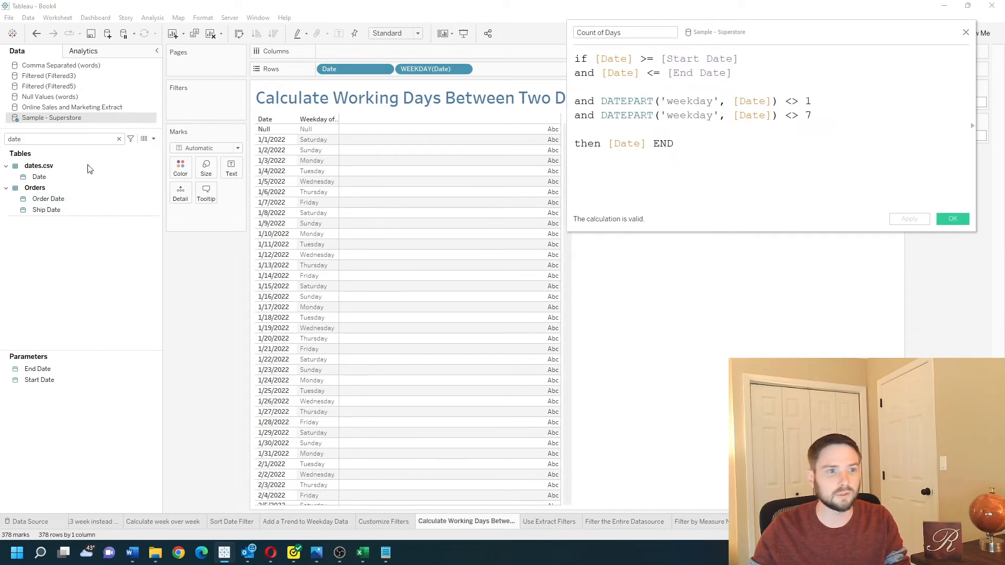
pyautogui.click(77, 141)
pyautogui.press('BackSpace')
pyautogui.press('BackSpace')
pyautogui.press('BackSpace')
pyautogui.press('BackSpace')
pyautogui.write('count')
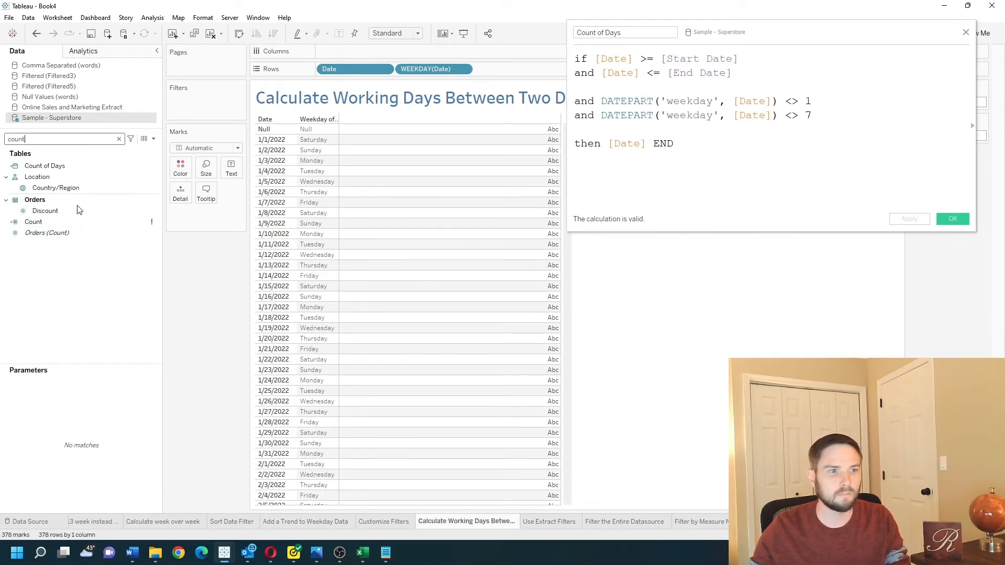
pyautogui.moveTo(45, 165); pyautogui.dragTo(477, 68)
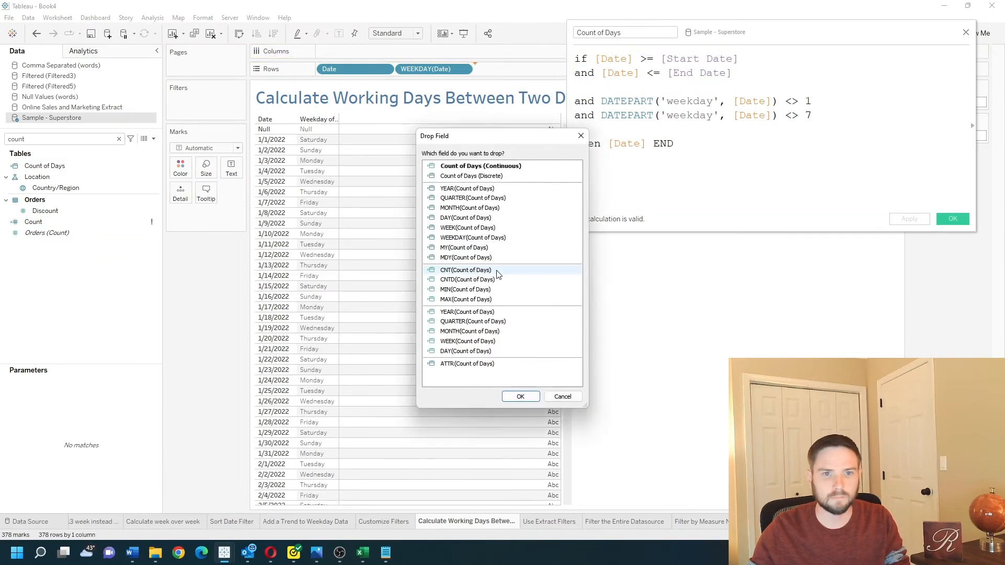
pyautogui.doubleClick(485, 179)
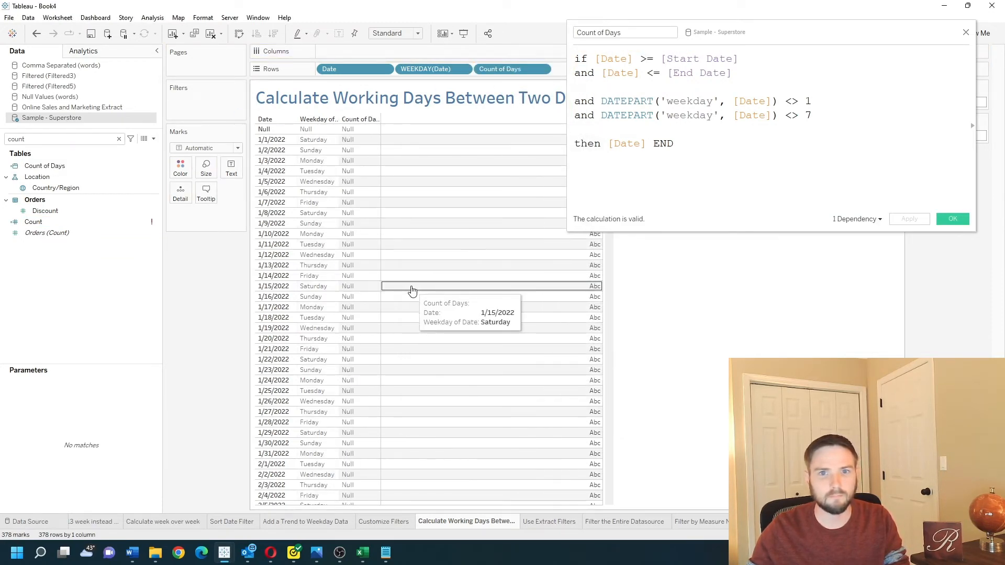
# - Examine the Count of Days values for the December 2022 dates, keeping the calculation editor clear of the table
pyautogui.scroll(-15, 513, 350)
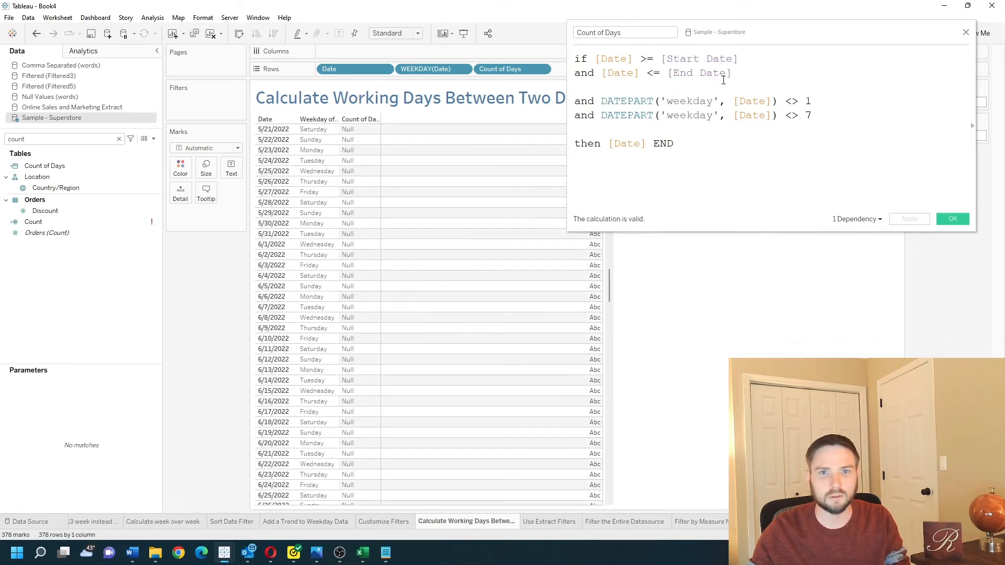
pyautogui.moveTo(708, 33); pyautogui.dragTo(754, 15)
pyautogui.moveTo(608, 272); pyautogui.dragTo(621, 502)
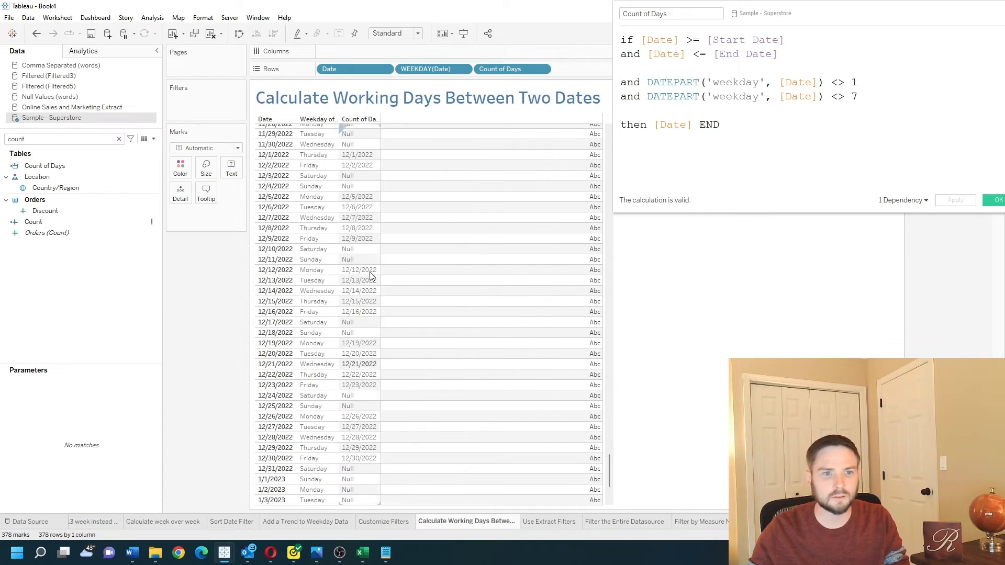
pyautogui.scroll(5, 372, 220)
pyautogui.scroll(-1, 351, 419)
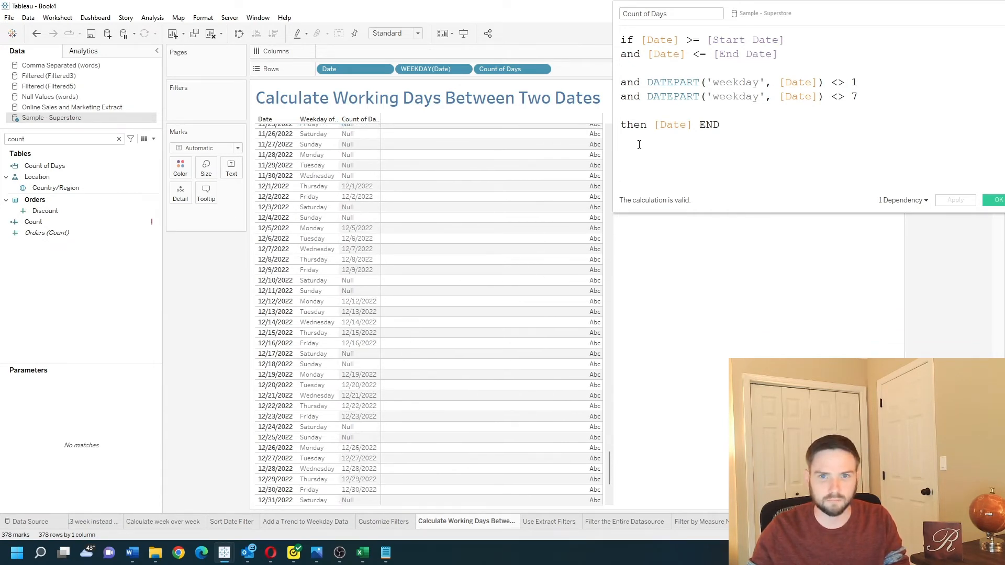
# - Add the nested condition if [Date] in (date('12/25/2022')) on a new line below the weekday conditions
pyautogui.click(646, 111)
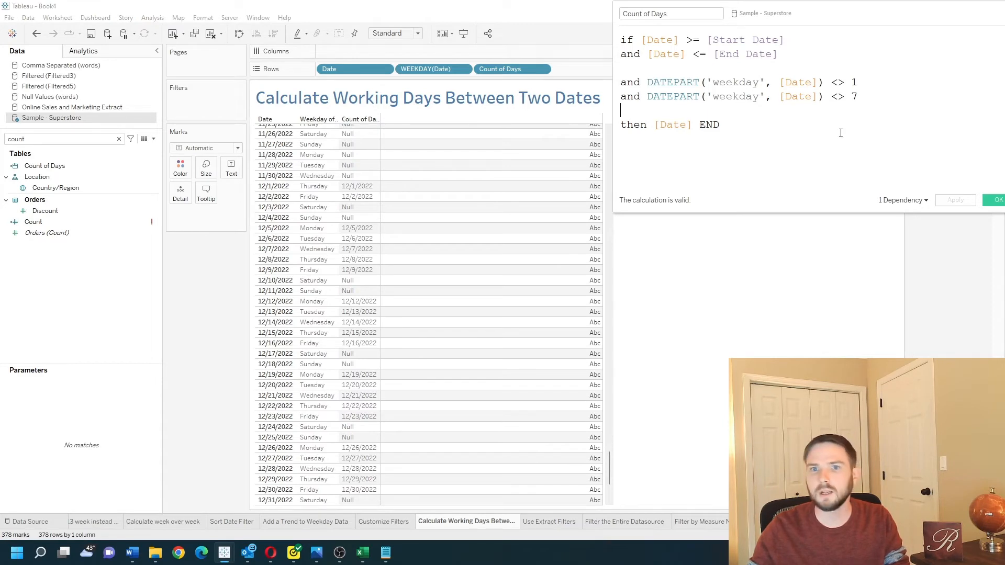
pyautogui.moveTo(850, 16); pyautogui.dragTo(812, 21)
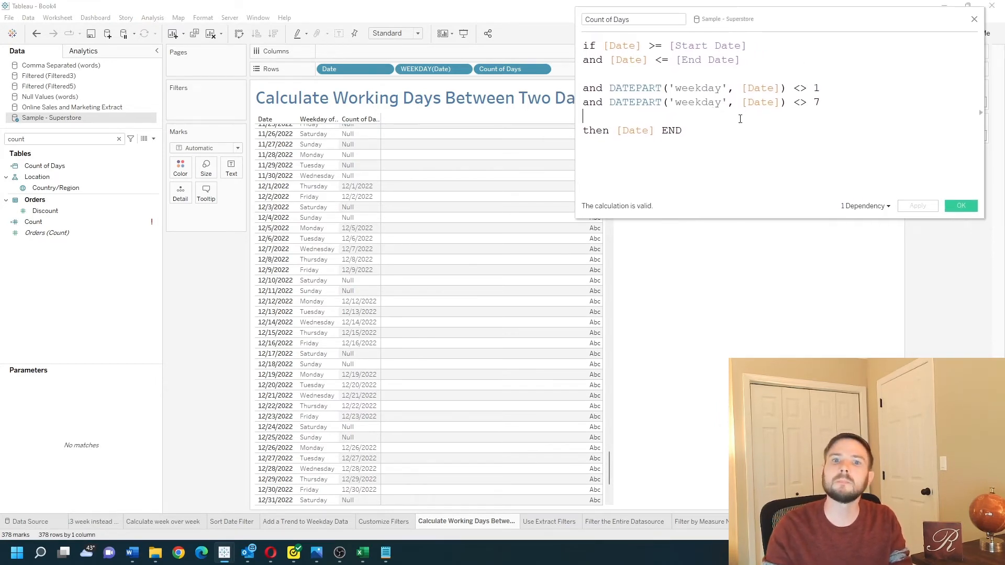
pyautogui.click(601, 120)
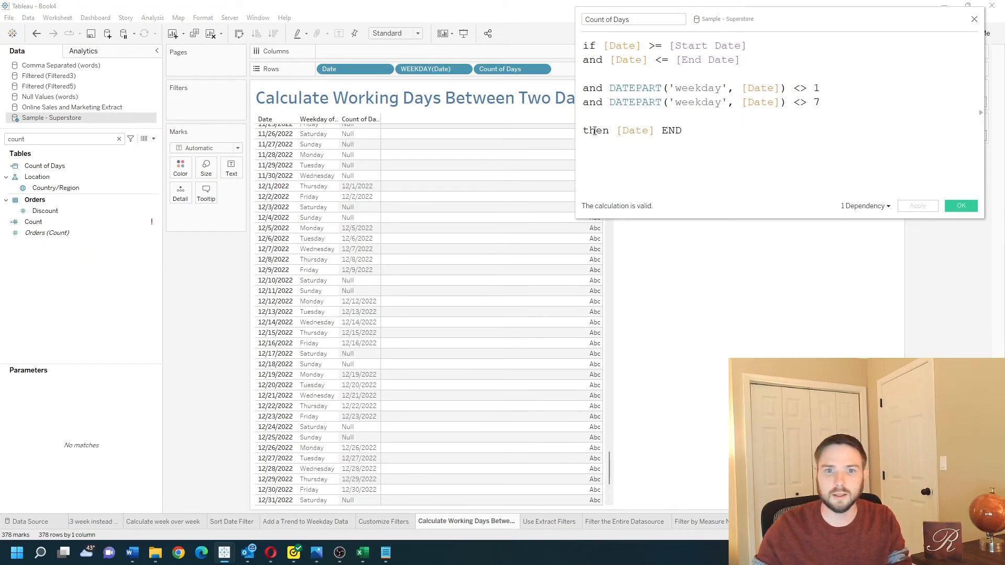
pyautogui.press('Return')
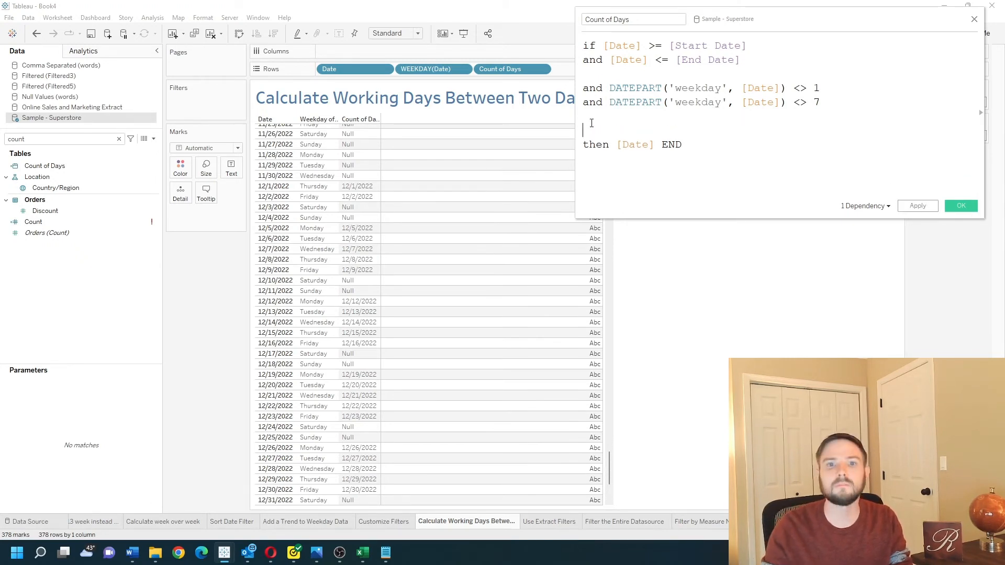
pyautogui.write('if')
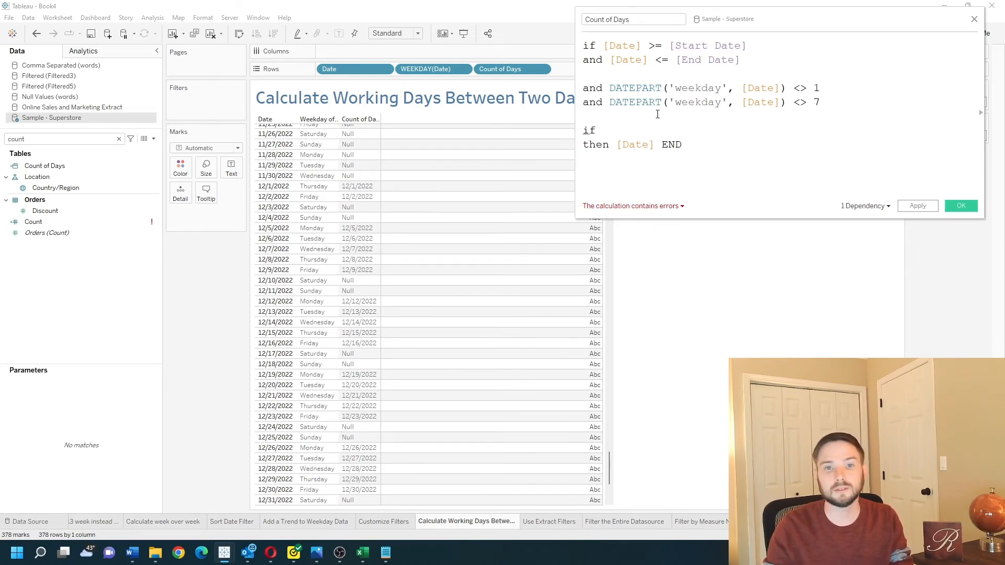
pyautogui.write(' date')
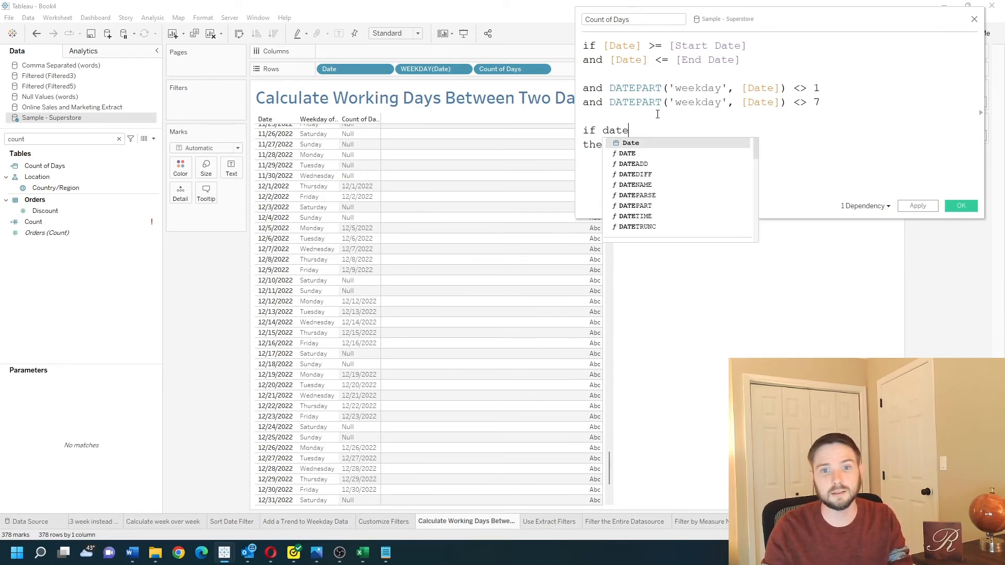
pyautogui.press('Return')
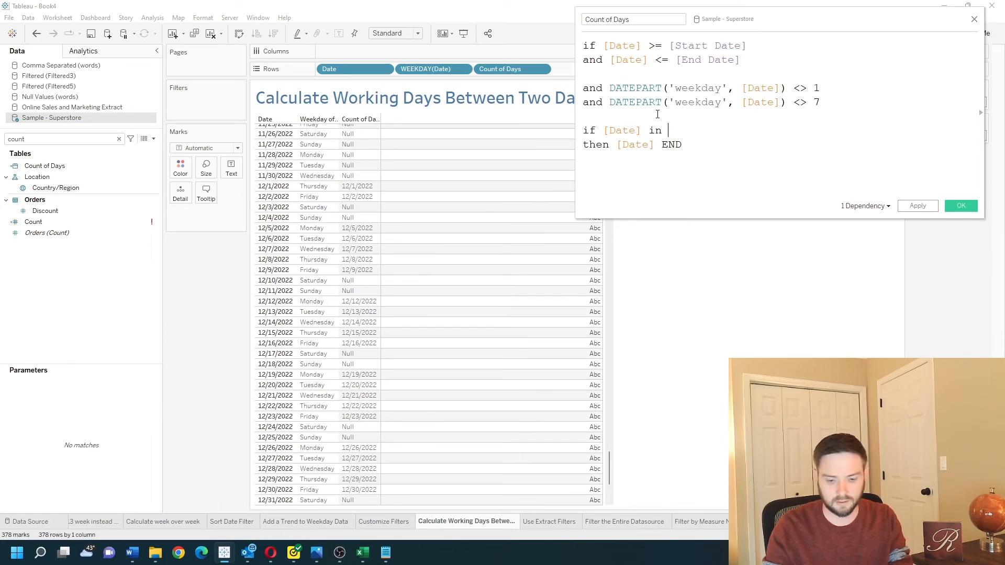
pyautogui.write('in (')
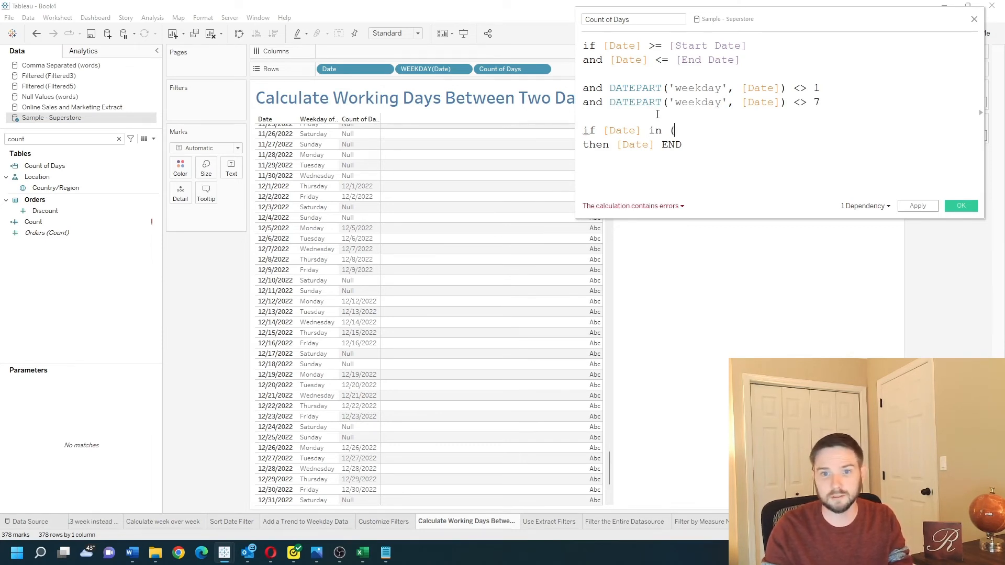
pyautogui.write('date(')
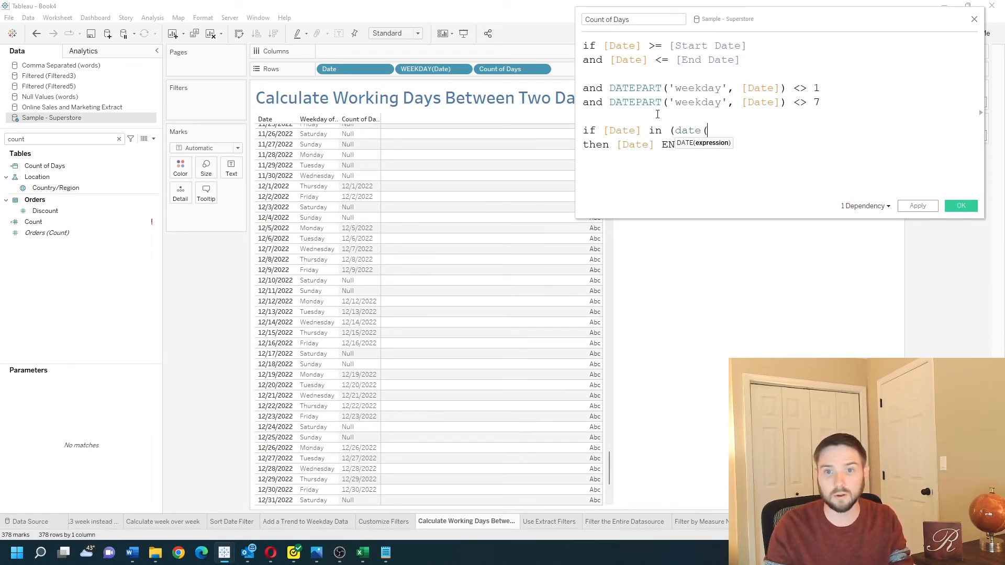
pyautogui.write("'")
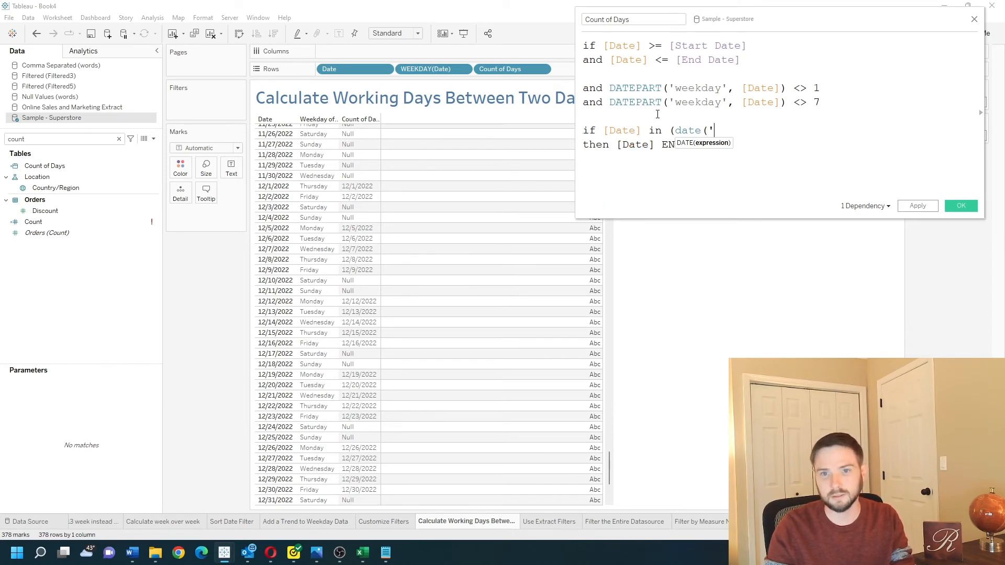
pyautogui.write('12')
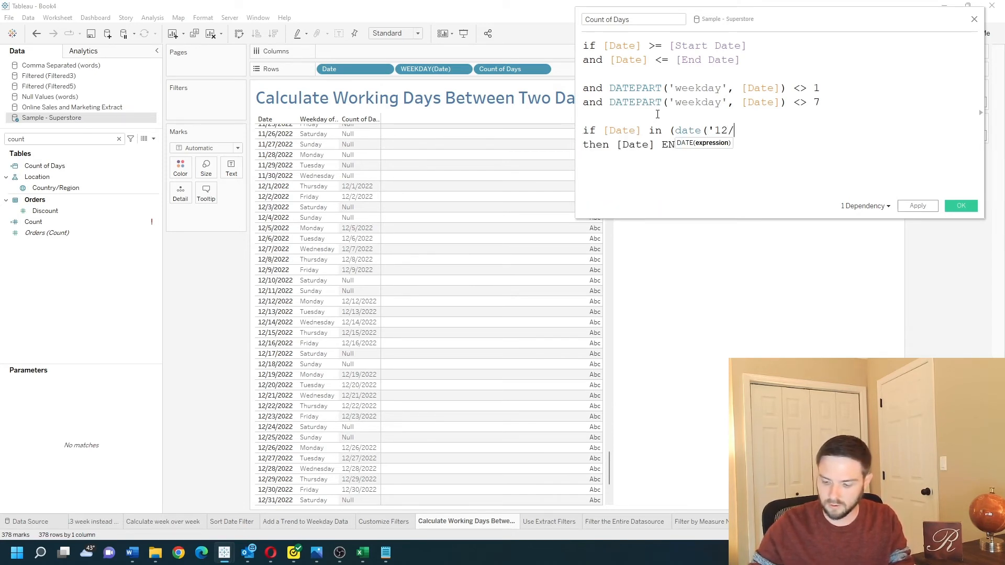
pyautogui.write('/25/20')
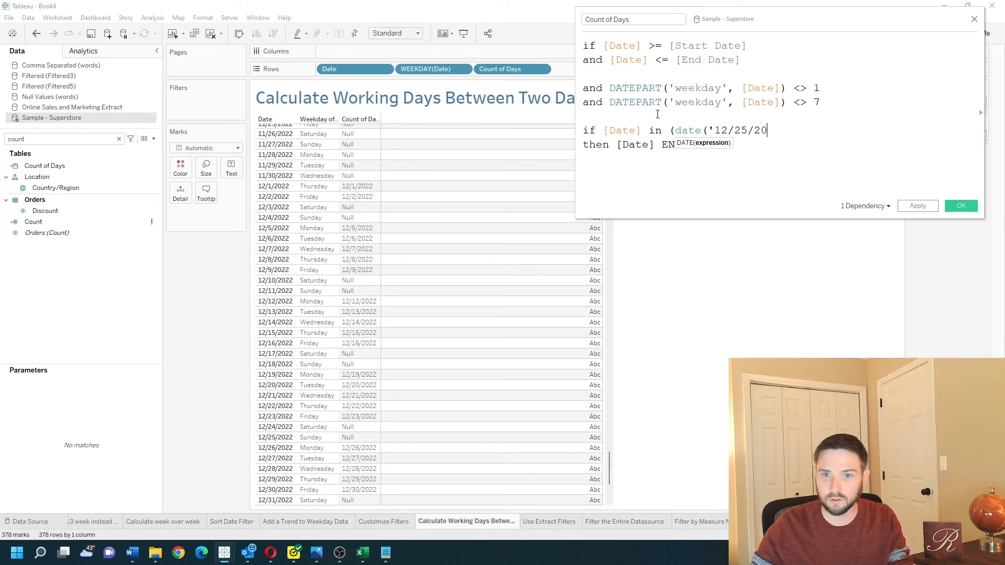
pyautogui.write("22'))")
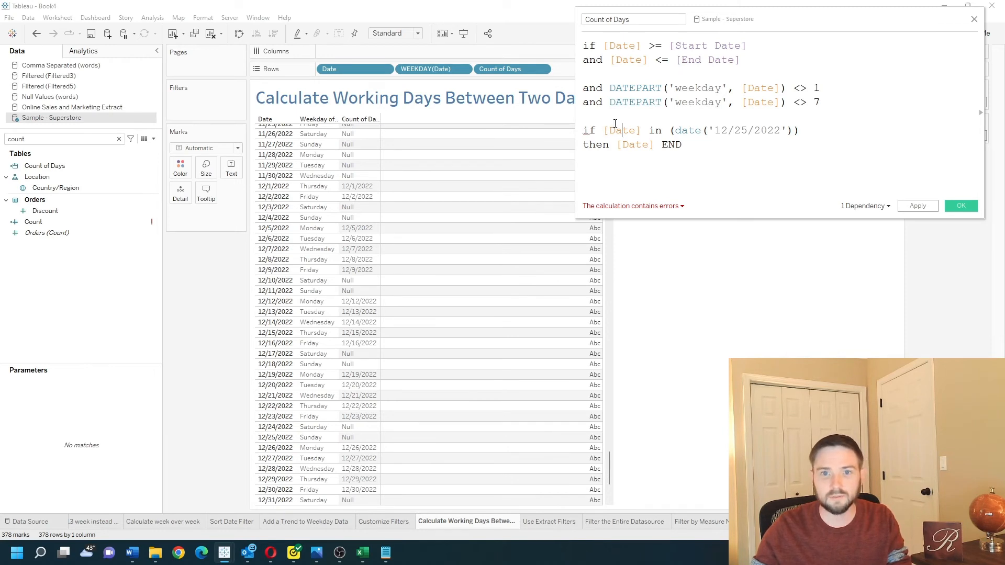
# - Complete the nested holiday condition with then NULL else [Date] end
pyautogui.moveTo(673, 128); pyautogui.dragTo(767, 130)
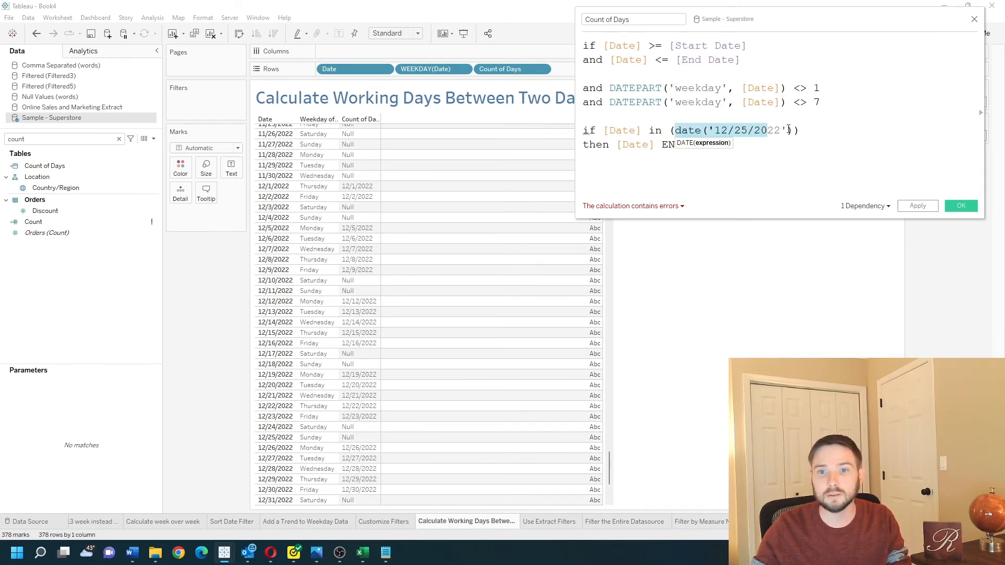
pyautogui.click(794, 129)
pyautogui.write(', ')
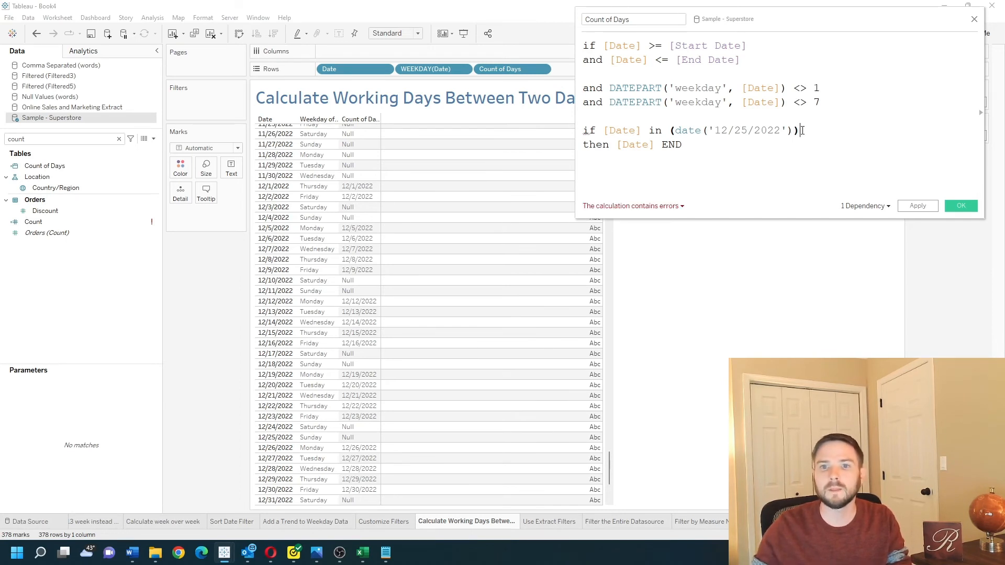
pyautogui.write(' then NULL')
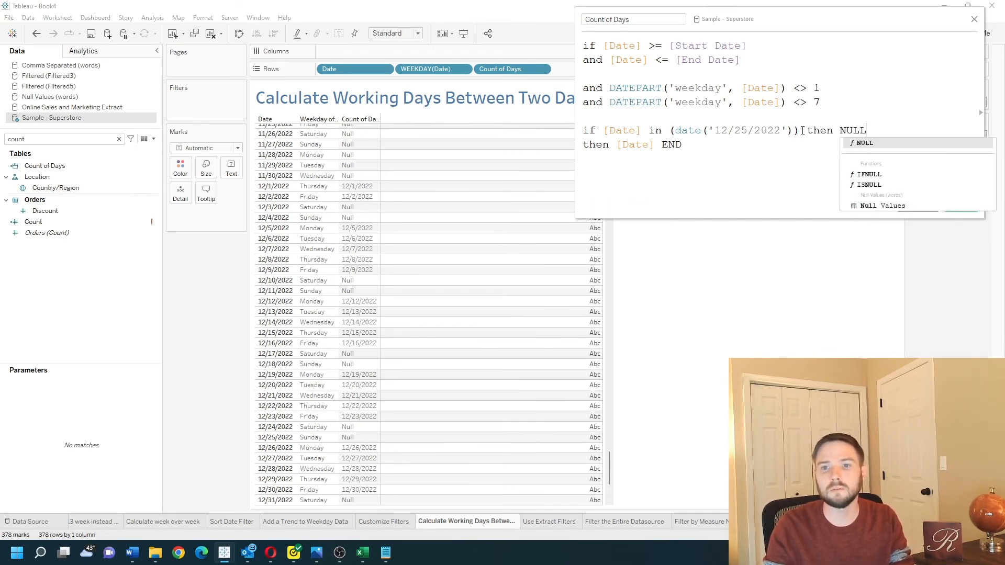
pyautogui.write(' else ')
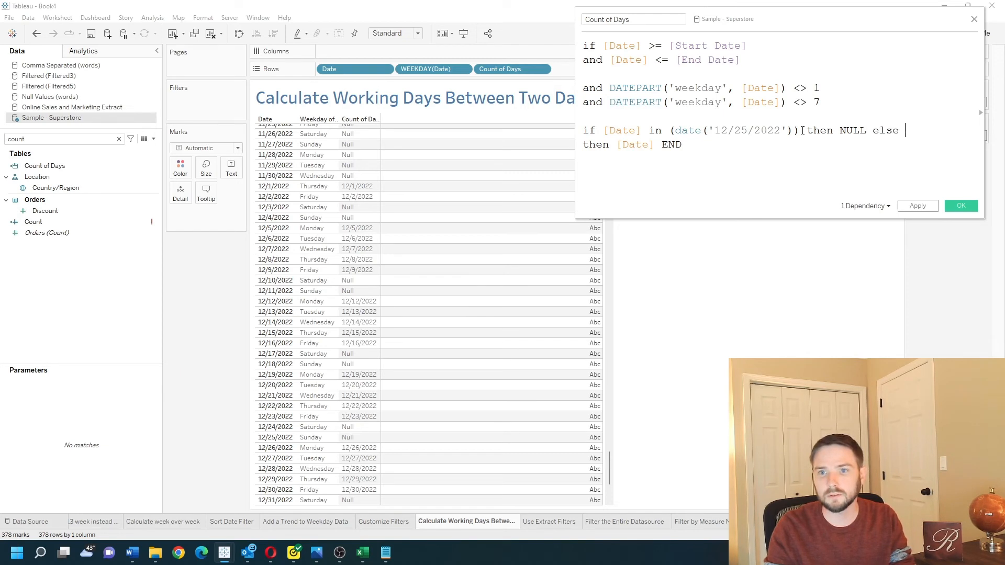
pyautogui.write('[Date] end')
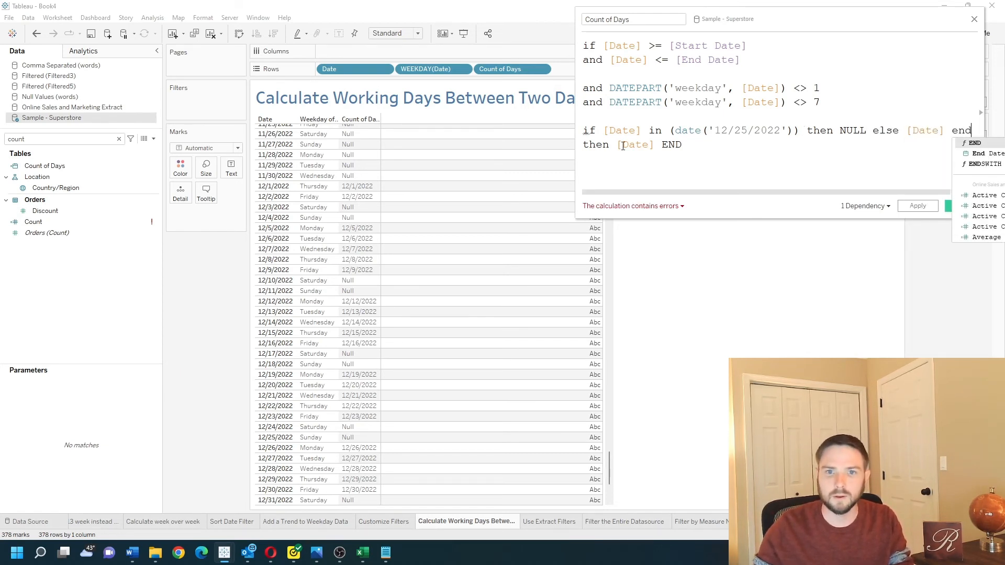
# - Remove the old then [Date], put then before the nested if, and apply and close the Count of Days calculation
pyautogui.moveTo(657, 147); pyautogui.dragTo(584, 146)
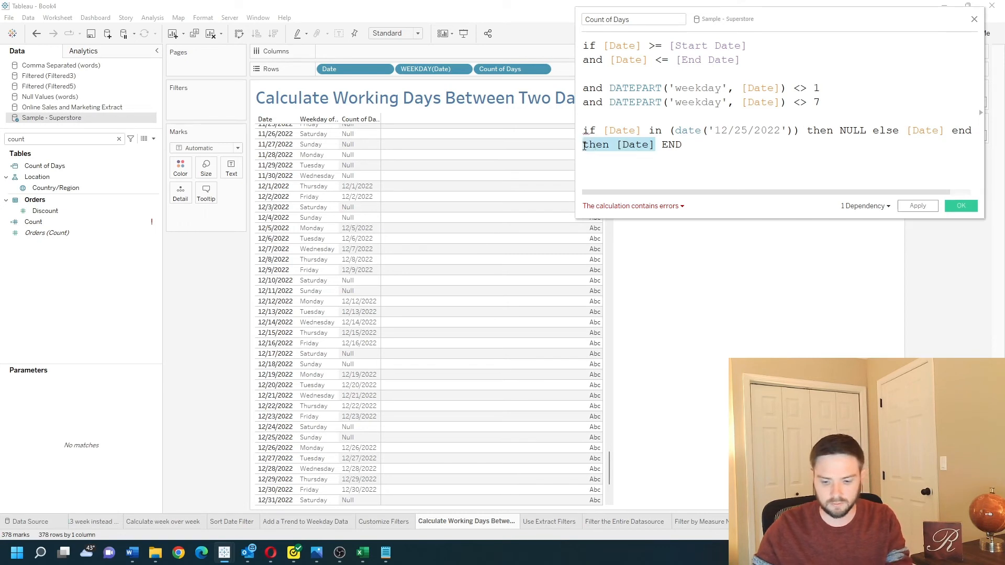
pyautogui.press('BackSpace')
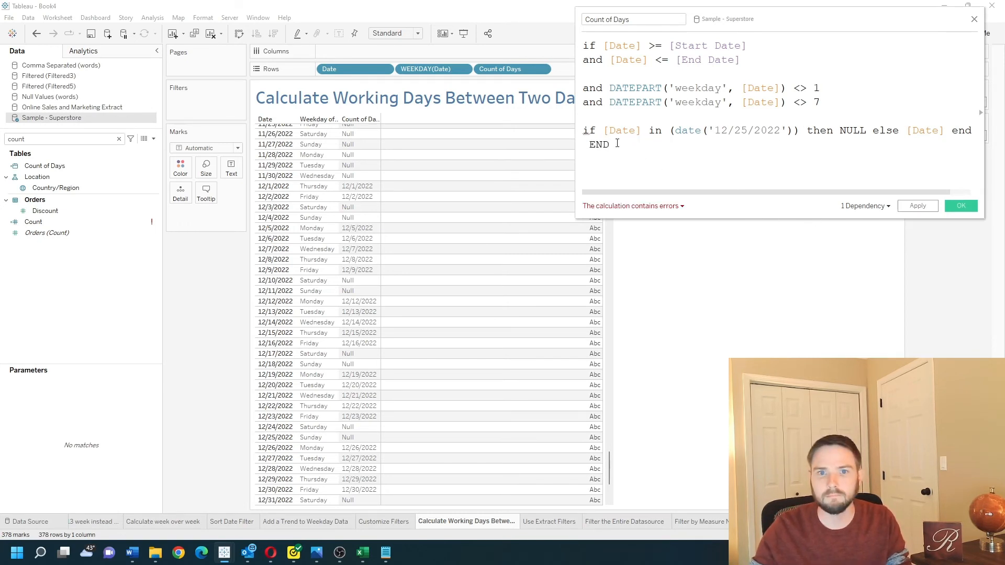
pyautogui.write('then')
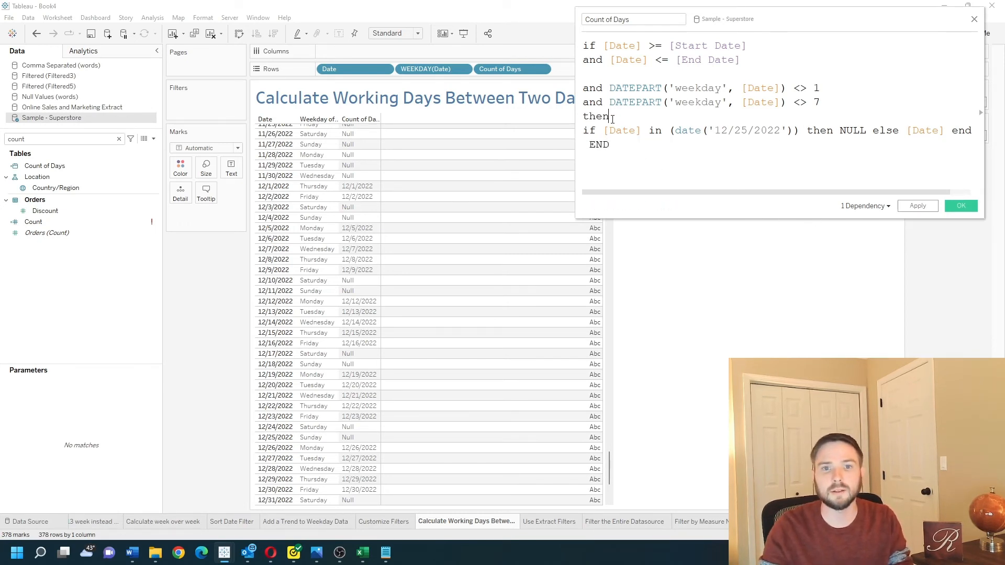
pyautogui.click(918, 206)
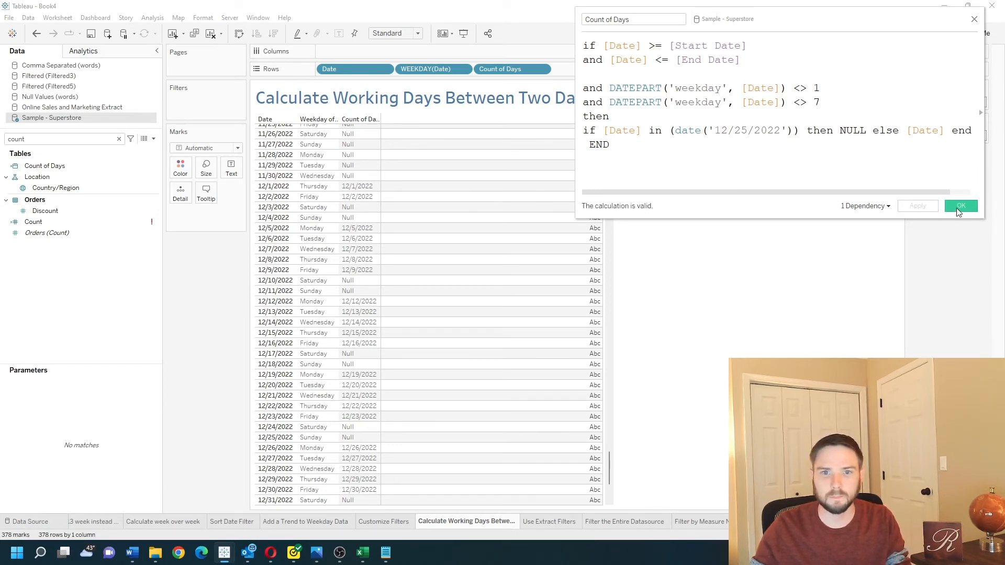
pyautogui.click(959, 208)
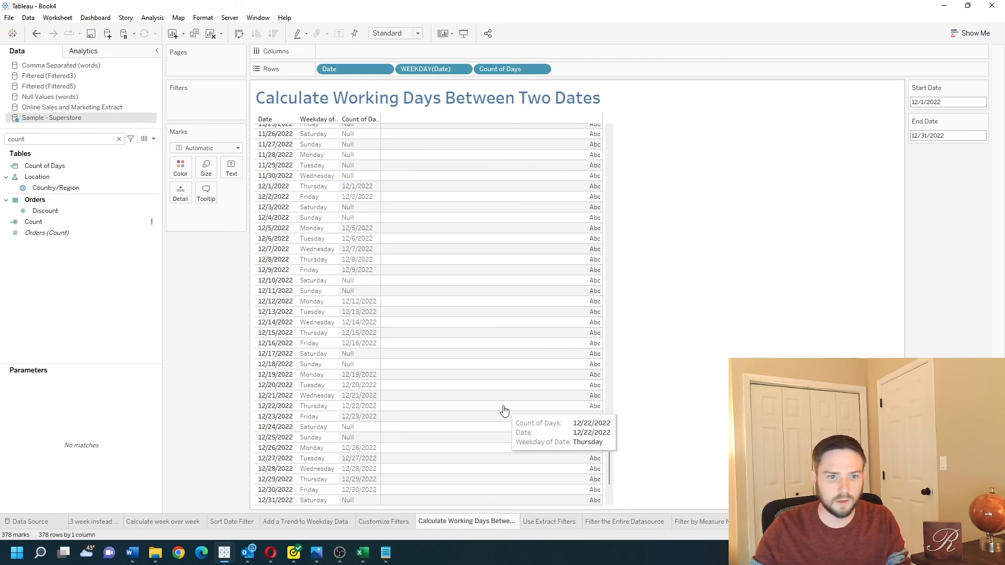
# - Wrap the whole Count of Days calculation in countd( ), with the function opened on a new first line, and apply and close it
pyautogui.scroll(-1, 504, 411)
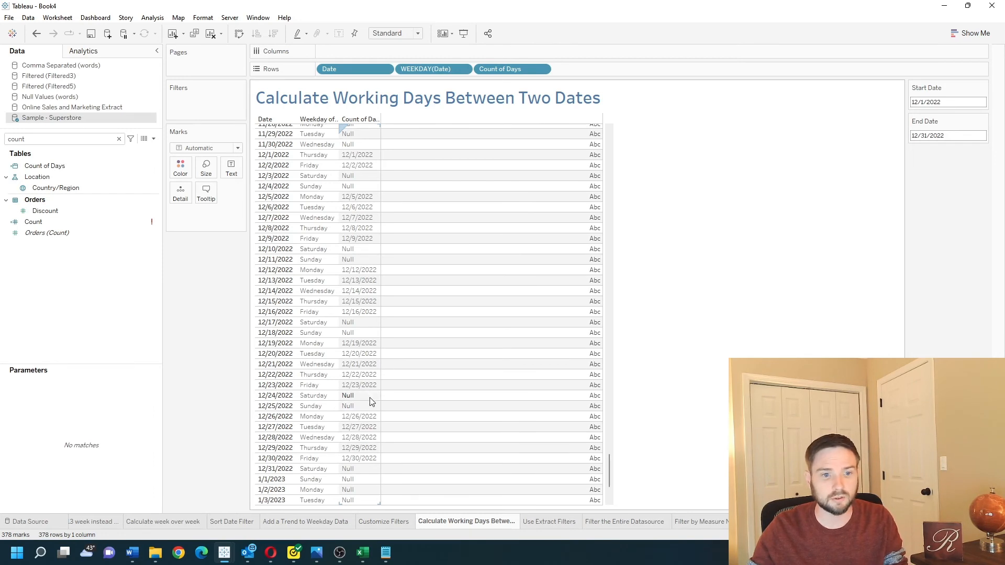
pyautogui.click(95, 137)
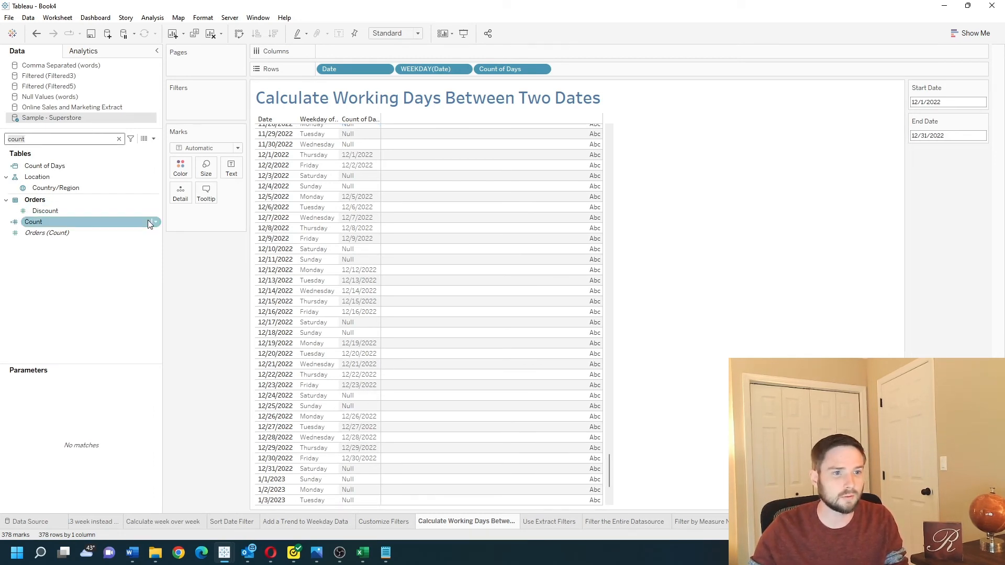
pyautogui.click(156, 165)
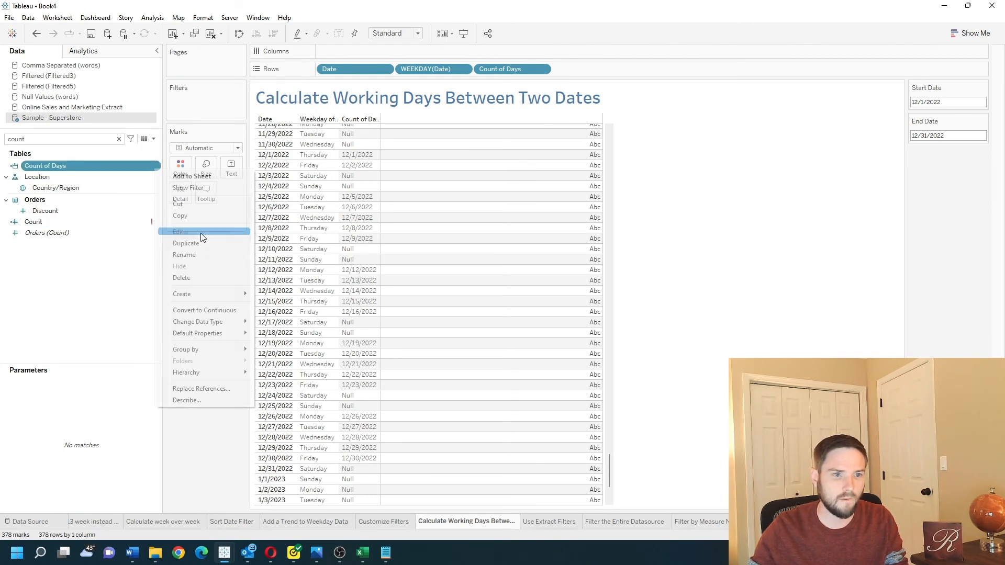
pyautogui.click(182, 231)
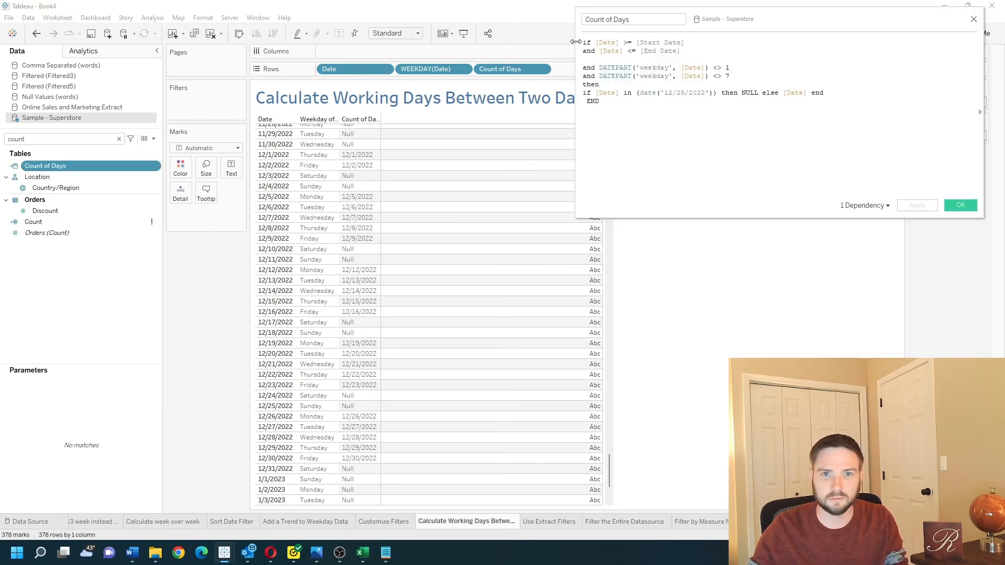
pyautogui.click(583, 44)
pyautogui.press('Return')
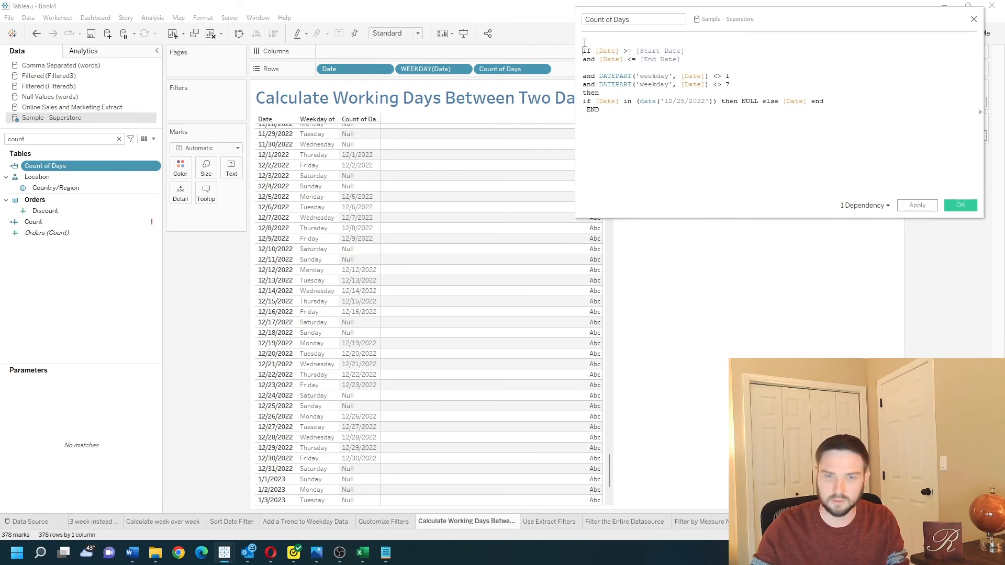
pyautogui.write('countd(')
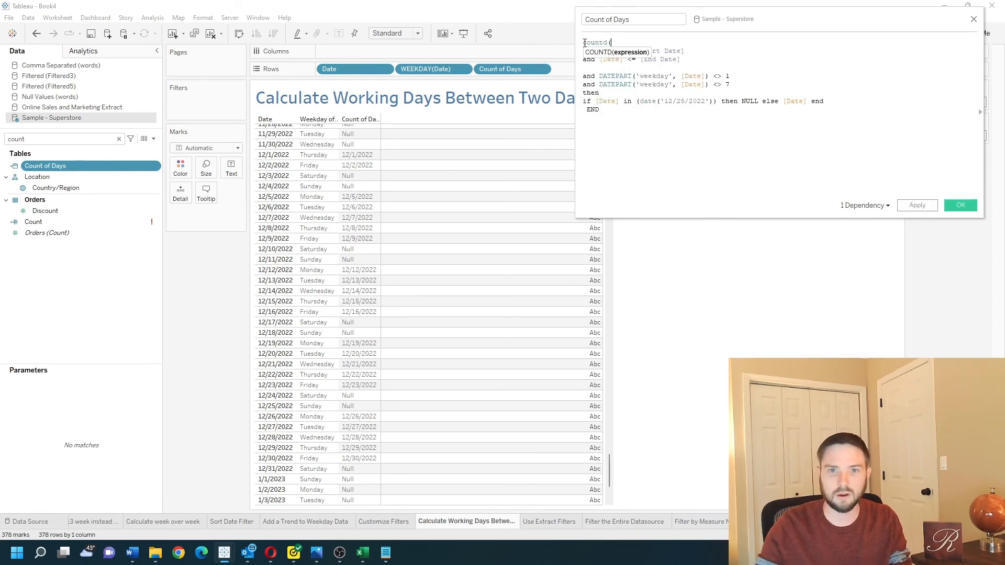
pyautogui.click(636, 128)
pyautogui.write(')')
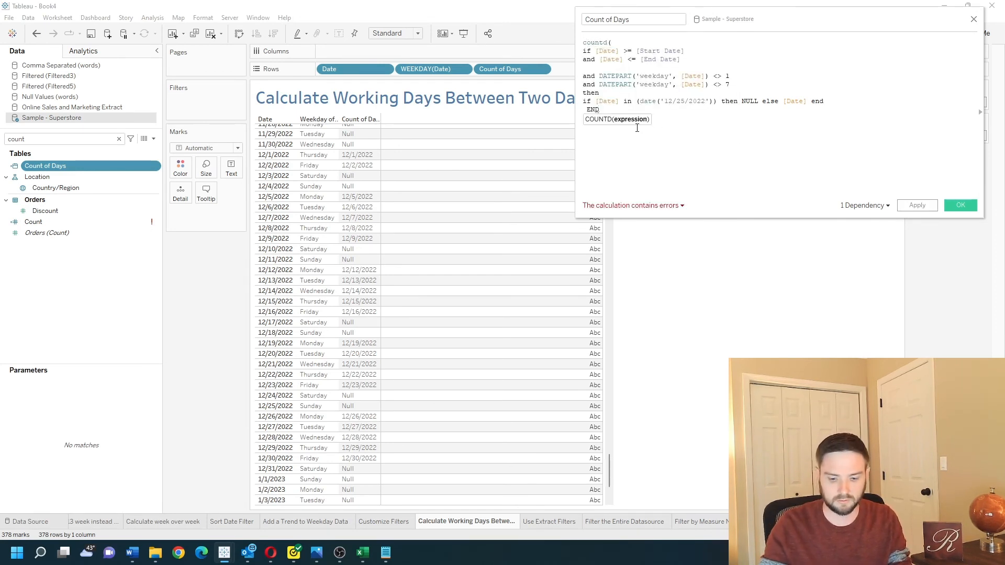
pyautogui.click(916, 205)
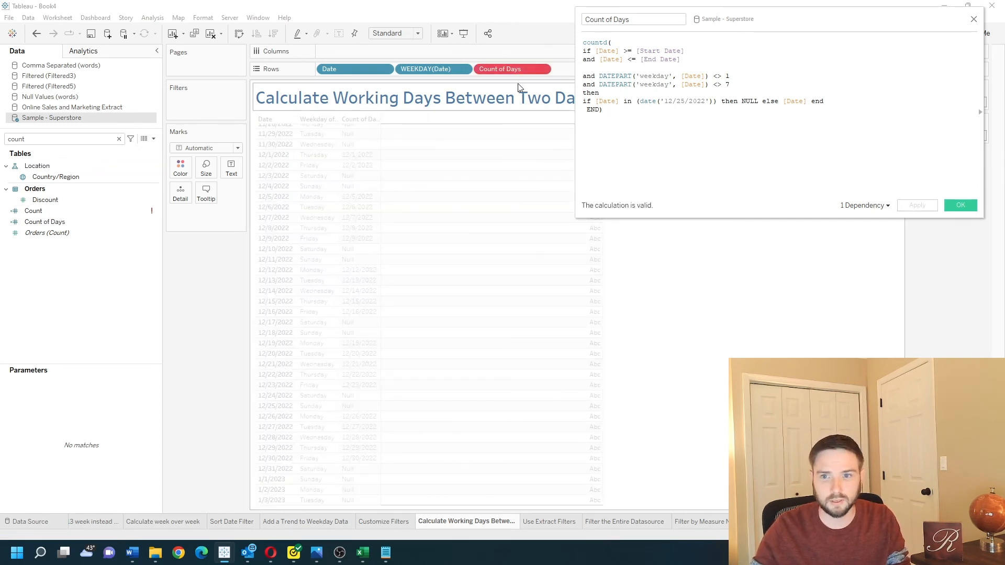
pyautogui.click(957, 206)
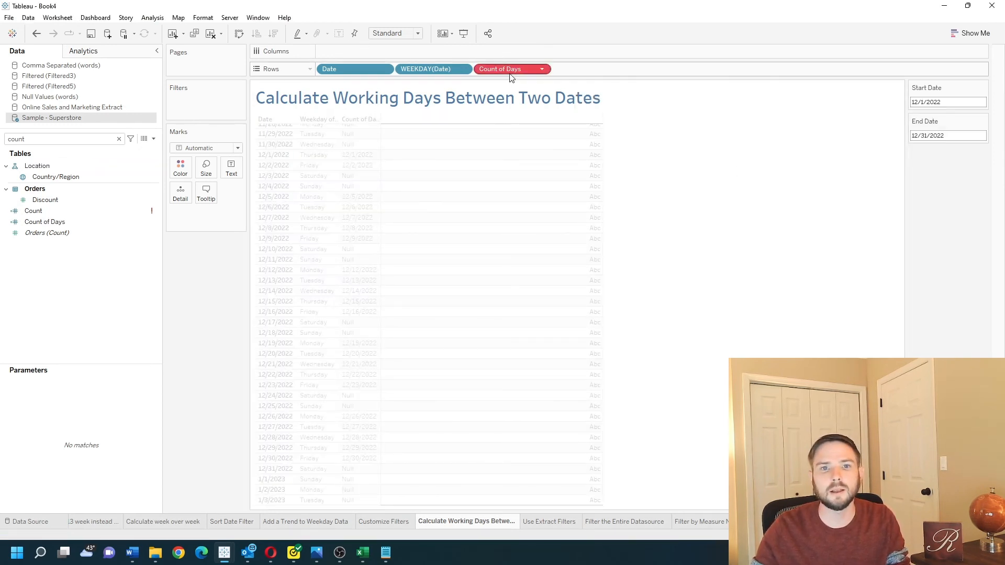
# - Take the invalid Count of Days field off Rows and add the aggregated Count of Days to the table as text
pyautogui.moveTo(510, 71); pyautogui.dragTo(122, 285)
pyautogui.moveTo(63, 222); pyautogui.dragTo(517, 166)
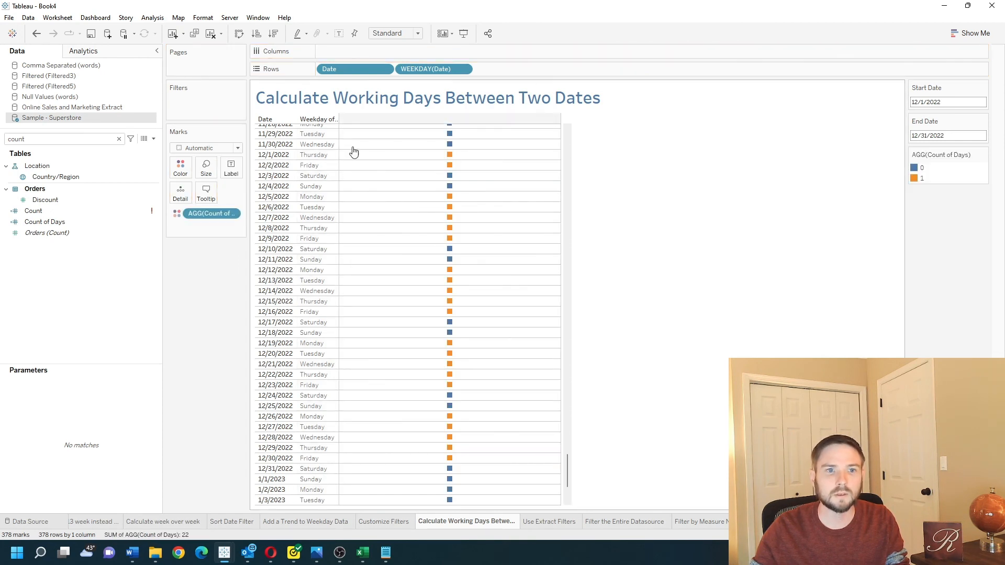
pyautogui.moveTo(212, 213); pyautogui.dragTo(323, 244)
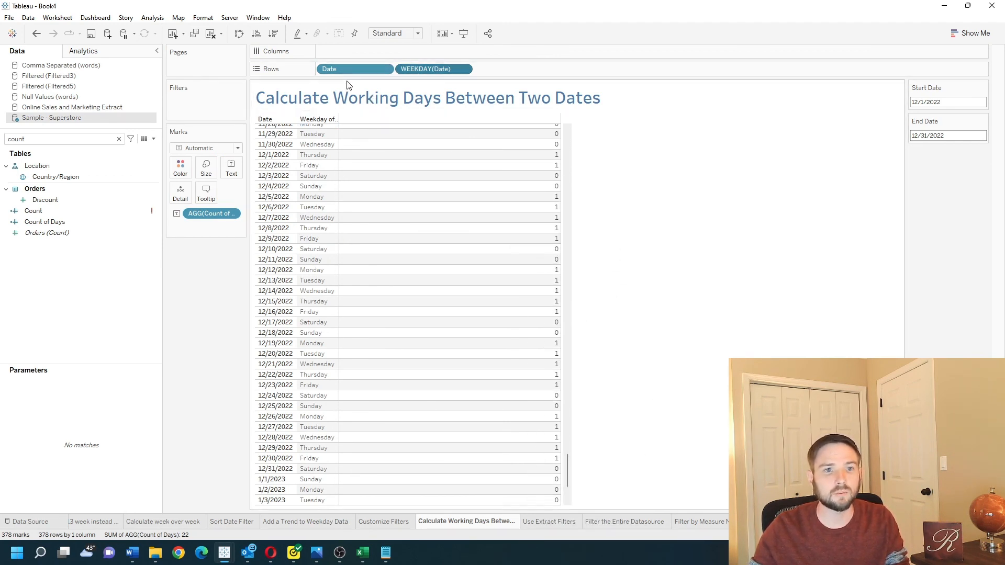
# - Remove Date and WEEKDAY(Date) from Rows to leave only the overall Count of Days in the view
pyautogui.moveTo(358, 74); pyautogui.dragTo(212, 288)
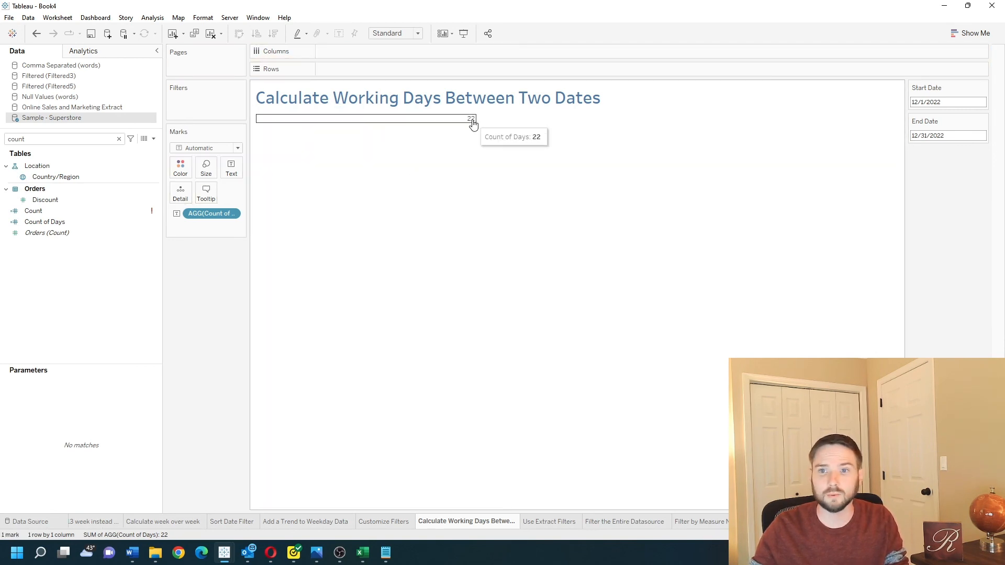
pyautogui.click(931, 136)
pyautogui.click(927, 184)
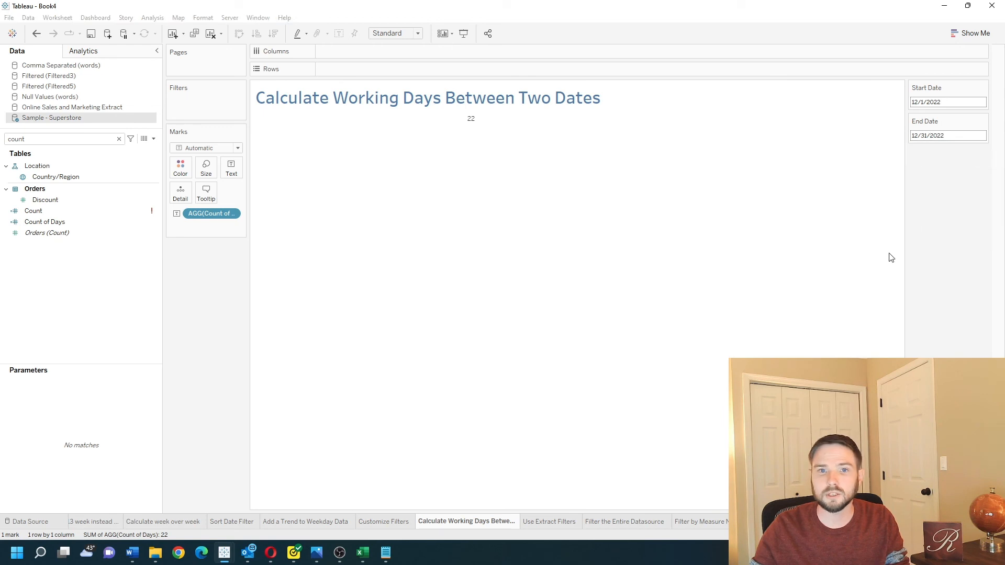